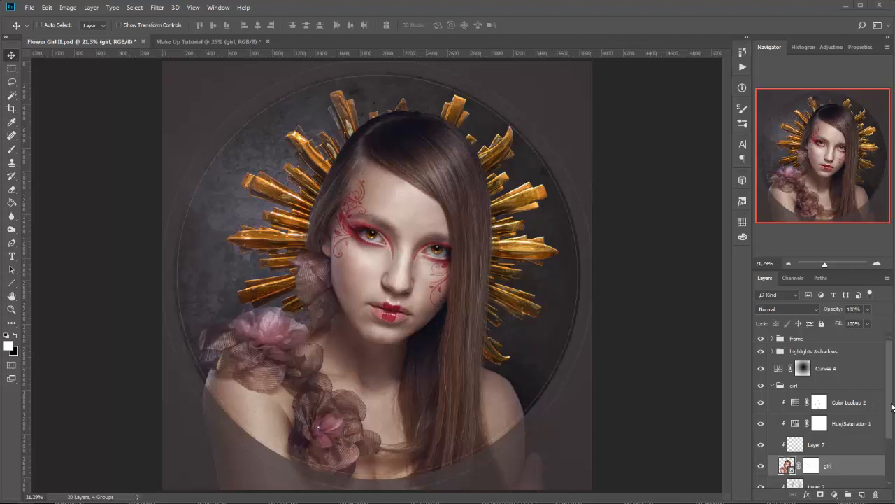
Hide the frame group, the highlights &shadows group and the Curves 4 adjustment layer.
left_click_drag(893, 377, 894, 377)
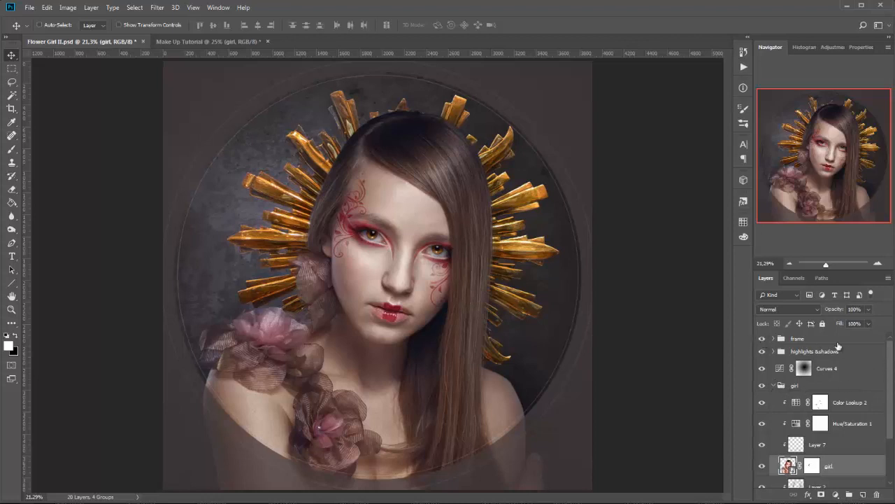
left_click(761, 339)
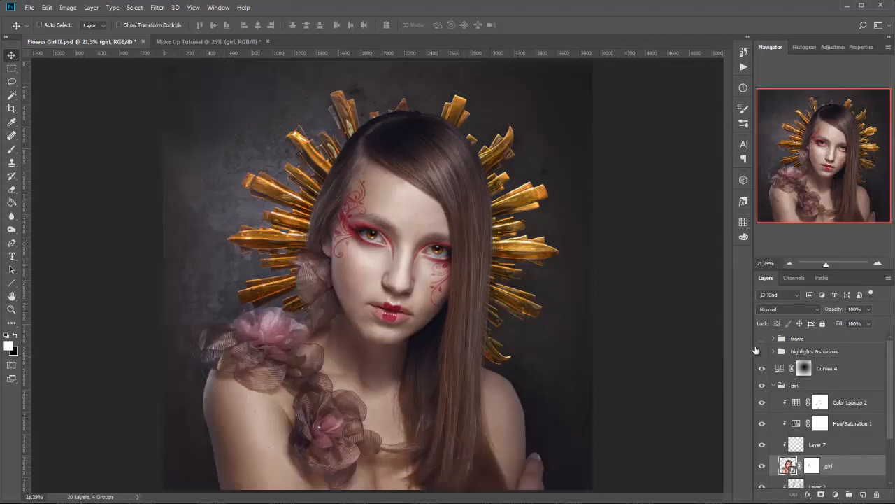
left_click(762, 351)
left_click(762, 369)
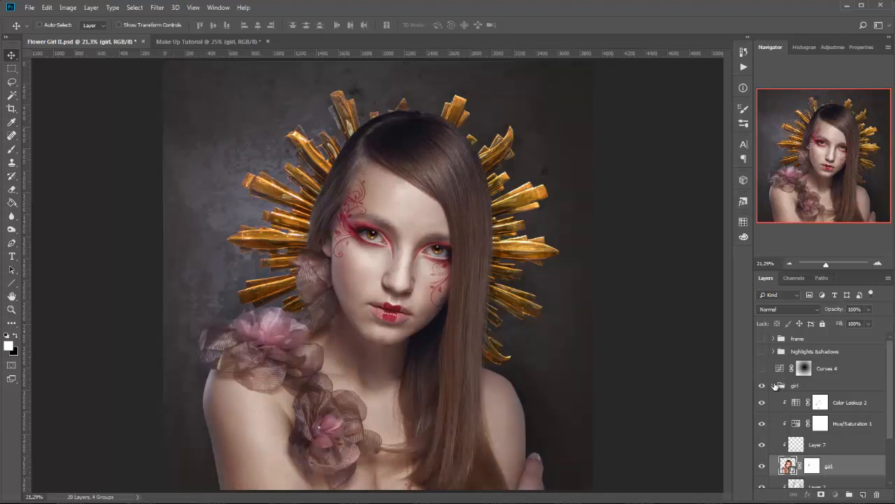
Collapse the girl group, toggle its visibility to compare the image without the model, and expand it again.
left_click(773, 386)
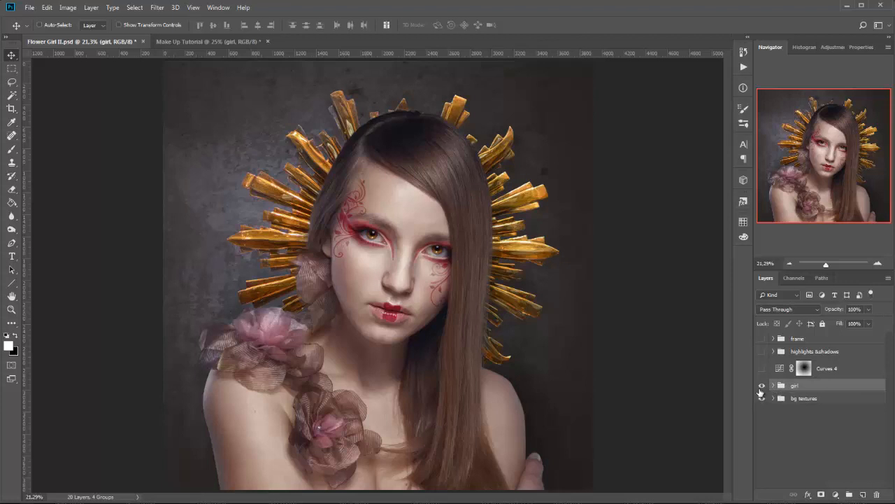
left_click(762, 385)
left_click(762, 386)
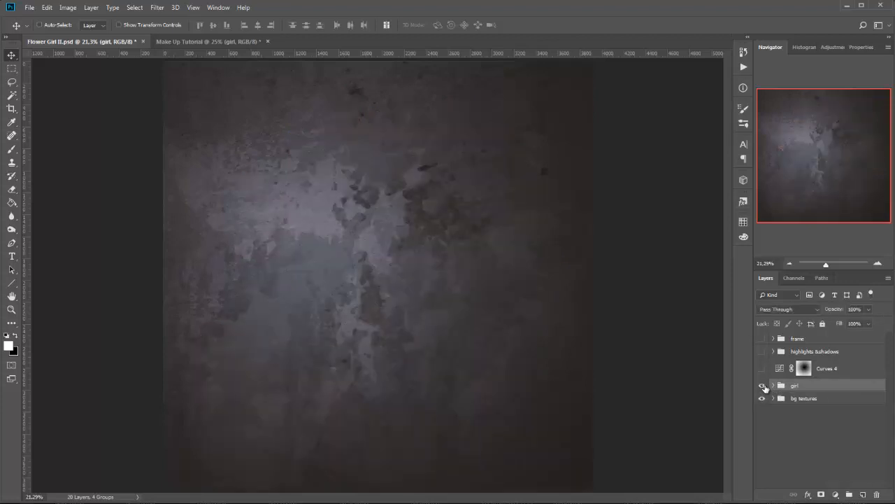
left_click(773, 385)
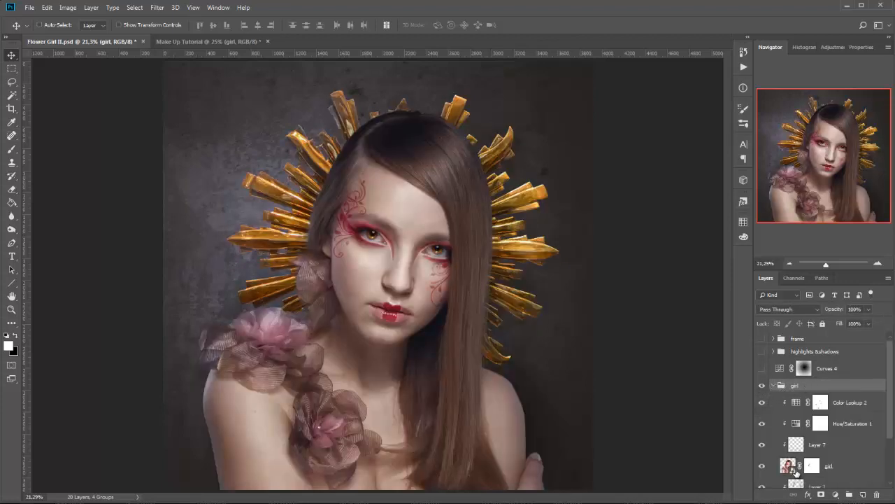
Open the contents of the girl smart object to inspect them, and close that document again.
left_click(787, 466)
double_click(788, 465)
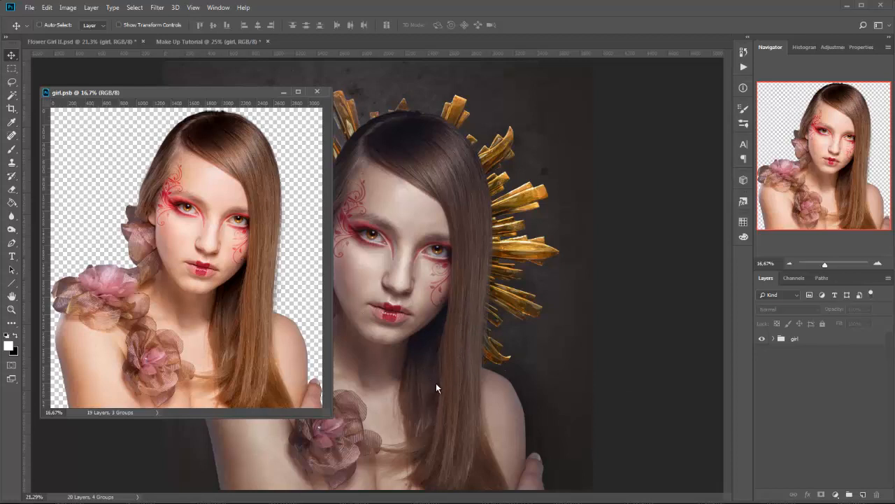
left_click(505, 363)
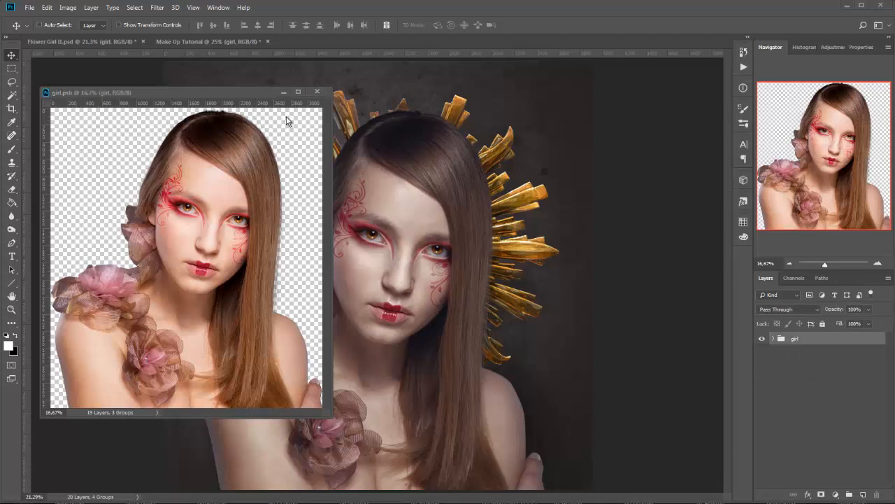
left_click(319, 93)
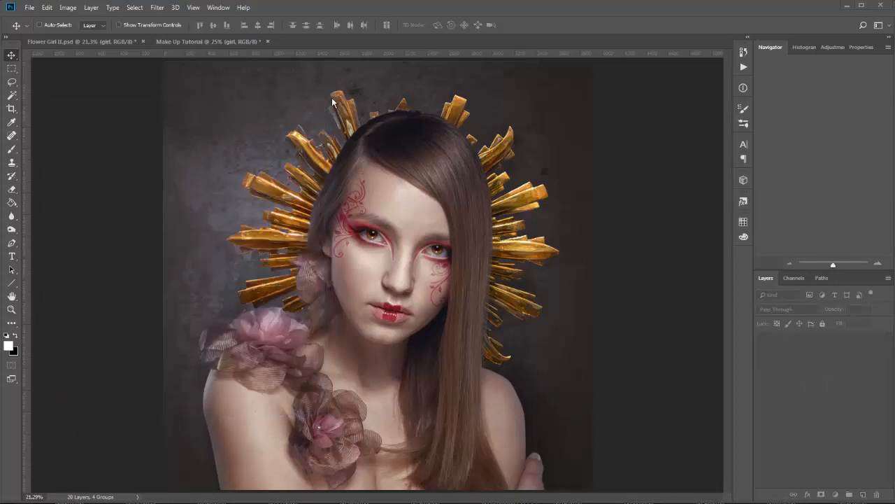
Switch to the Make Up Tutorial document and toggle the eye colour group off and on to preview its effect.
left_click(232, 42)
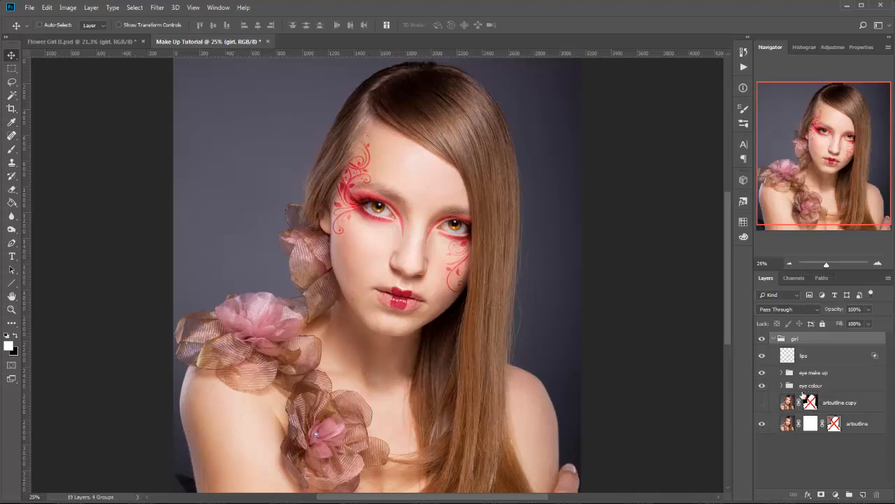
left_click(785, 423)
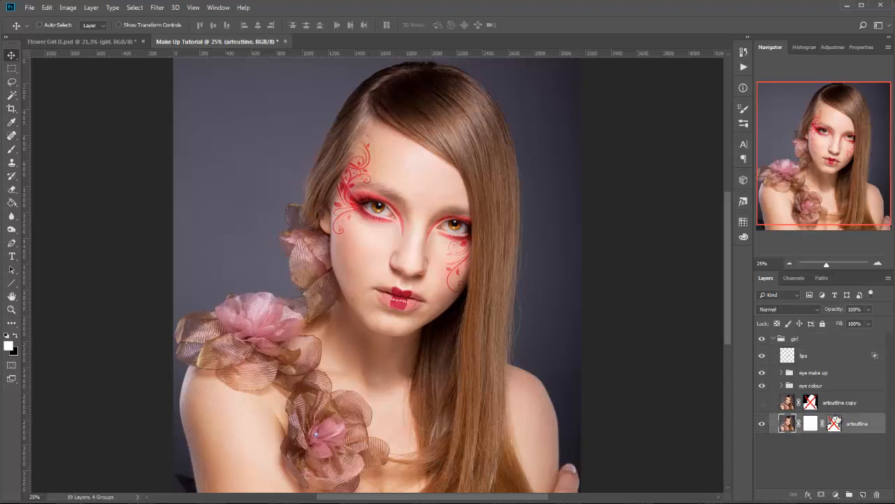
left_click(802, 386)
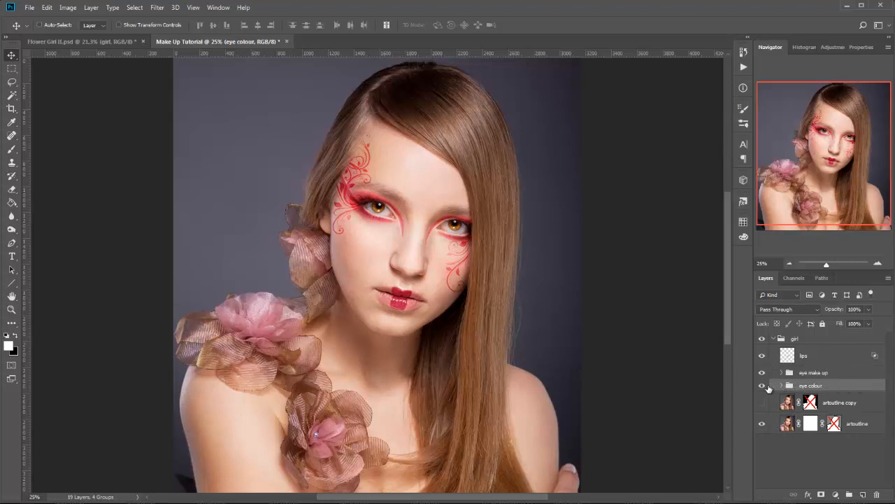
left_click(762, 386)
left_click(762, 387)
Toggle the eye make up group and the lips layer off and on to preview what each adds.
left_click(790, 374)
left_click(762, 373)
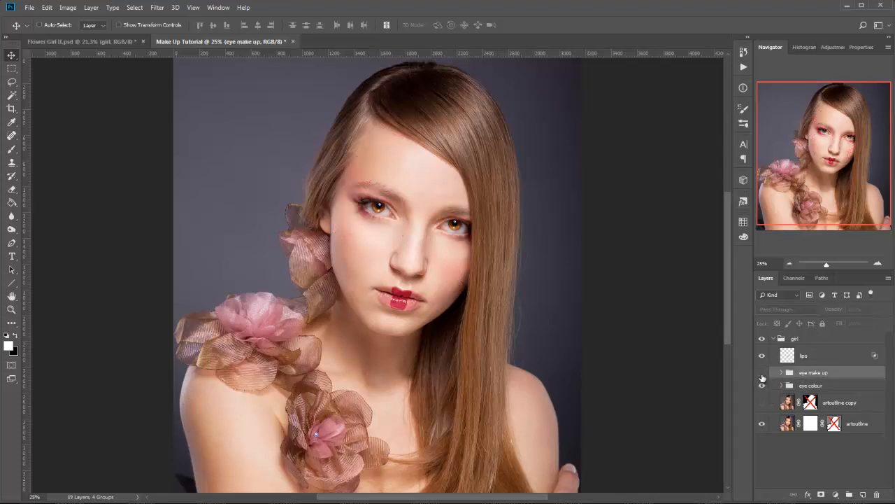
left_click(763, 373)
left_click(775, 357)
left_click(762, 356)
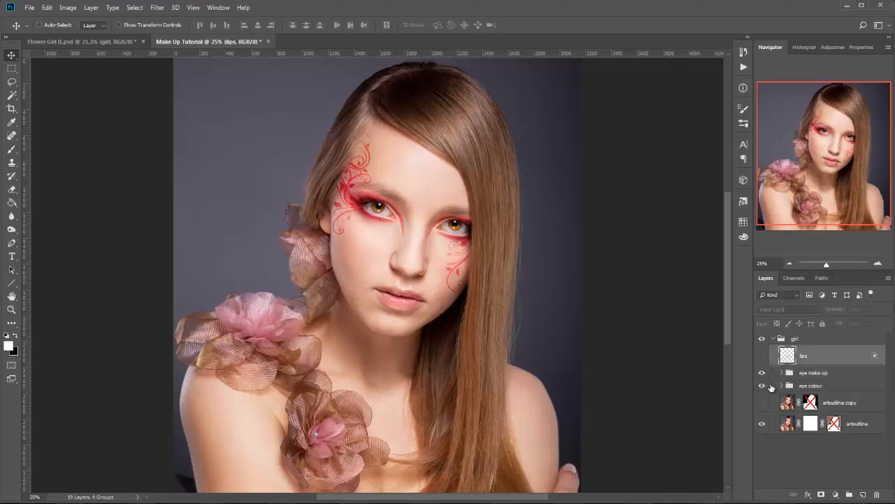
left_click(761, 356)
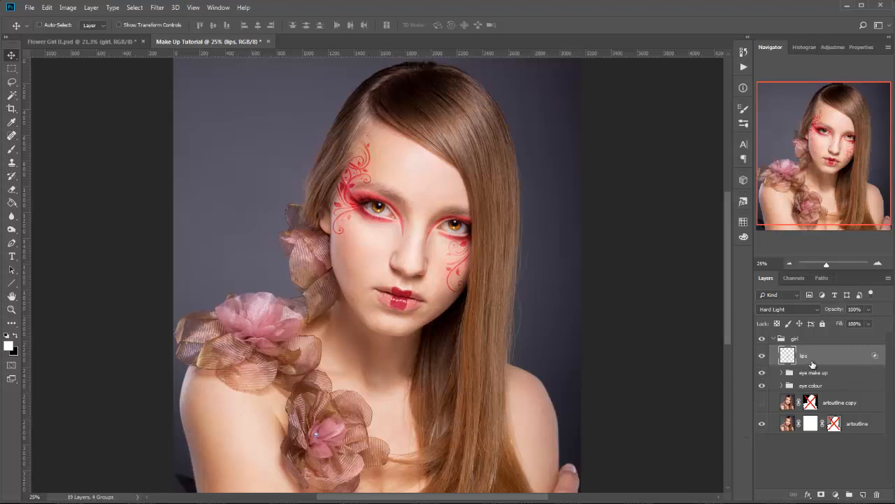
Hide the eye make up group and the lips layer so the face shows without make-up.
left_click(788, 373)
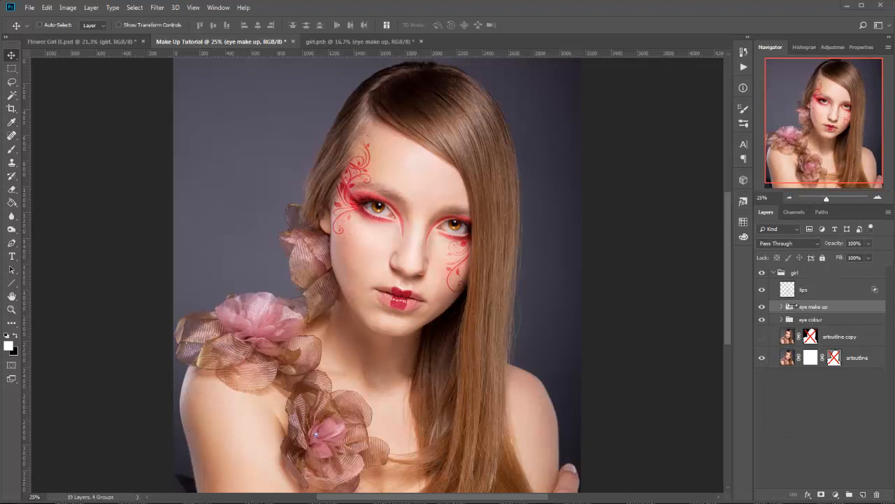
left_click(762, 306)
left_click(761, 289)
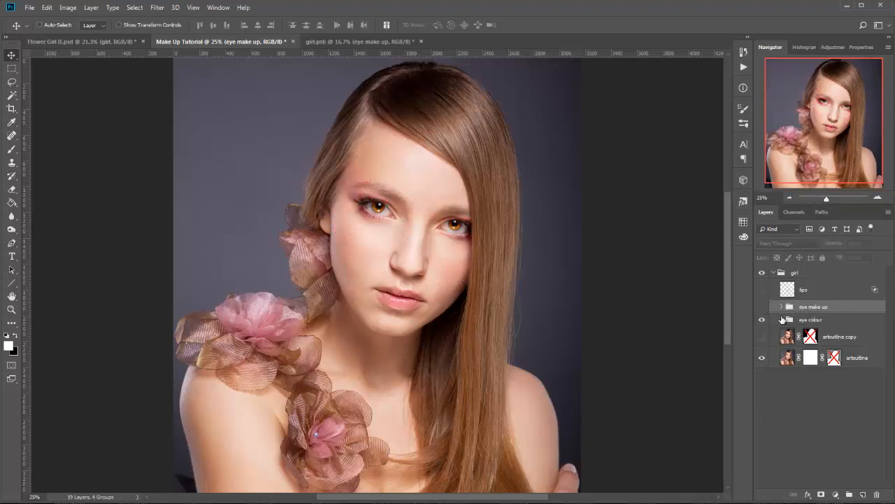
Create a new layer group above the hidden eye make up group and name it "eye make up".
left_click(877, 199)
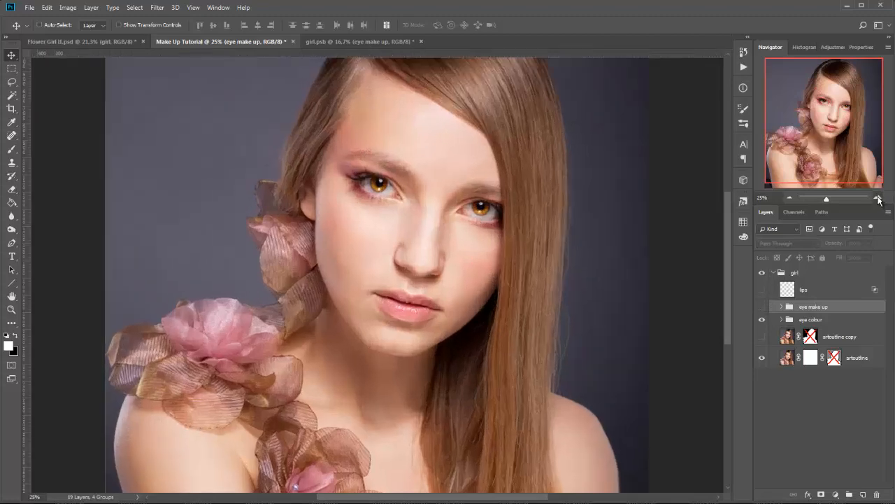
left_click(878, 200)
left_click(878, 200)
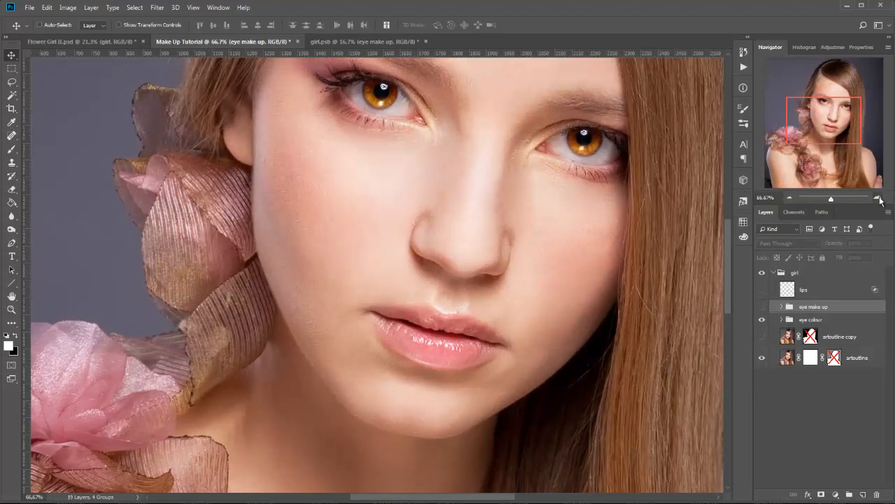
left_click(878, 199)
left_click_drag(839, 131, 833, 107)
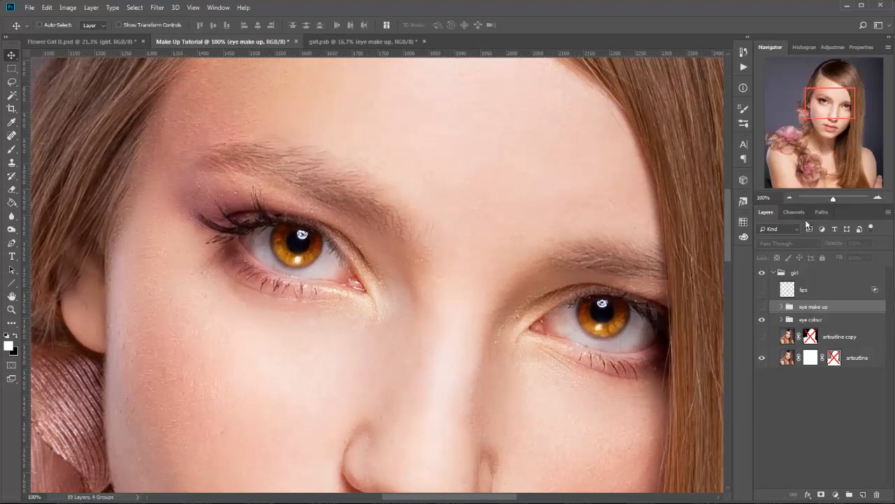
left_click(849, 494)
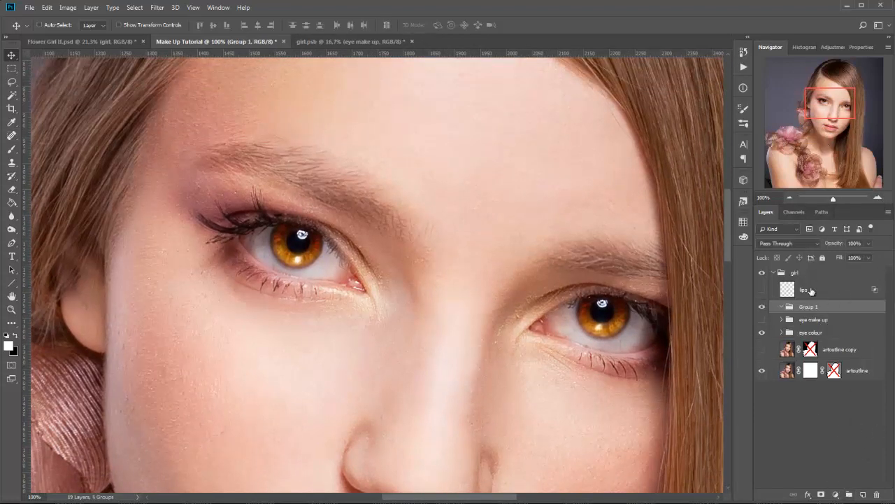
double_click(809, 307)
type("eye make up")
key("Return")
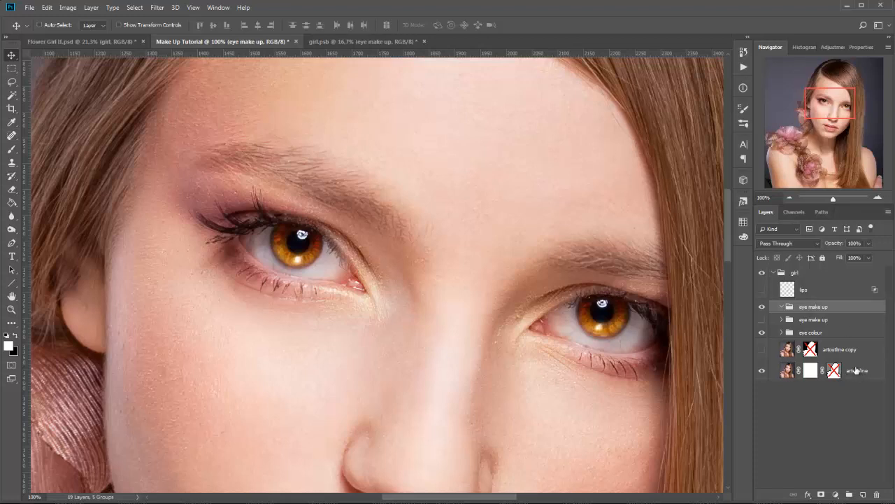
Add a new empty layer inside the new eye make up group.
left_click(865, 378)
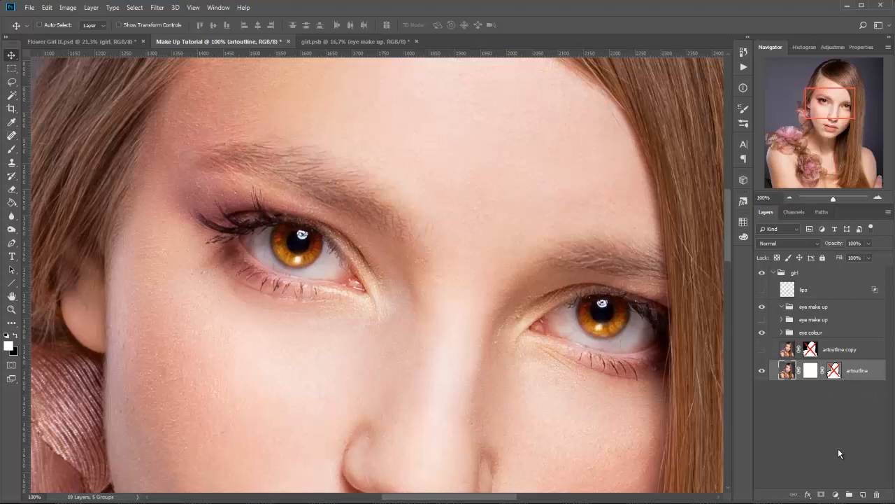
left_click(814, 307)
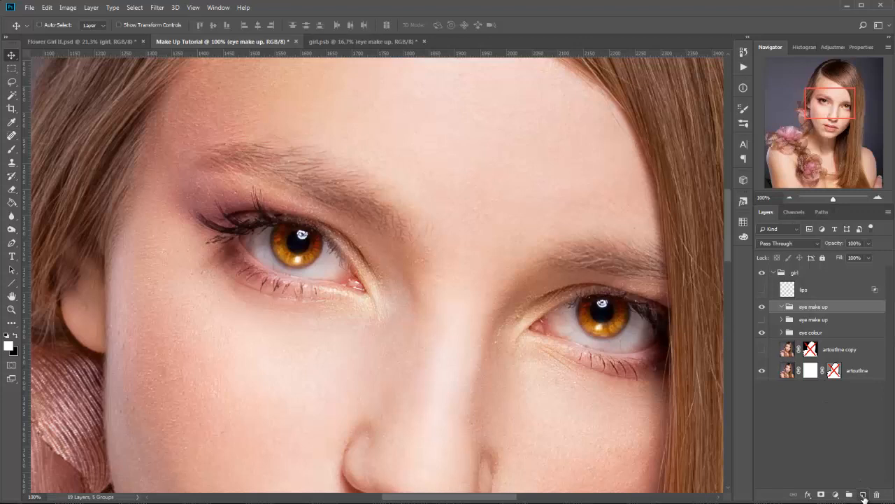
left_click(864, 494)
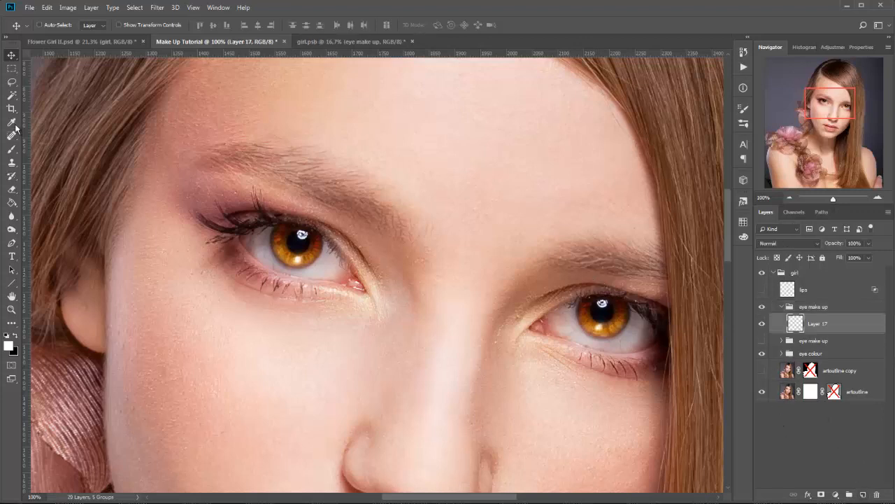
Set up the Brush tool with the Hard Round 22 #1 preset at 22 px and 100% hardness.
left_click(12, 150)
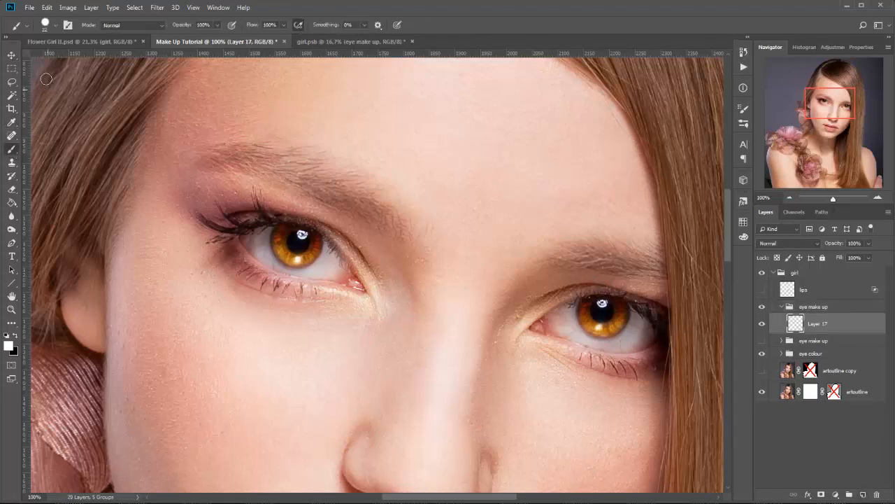
left_click(55, 27)
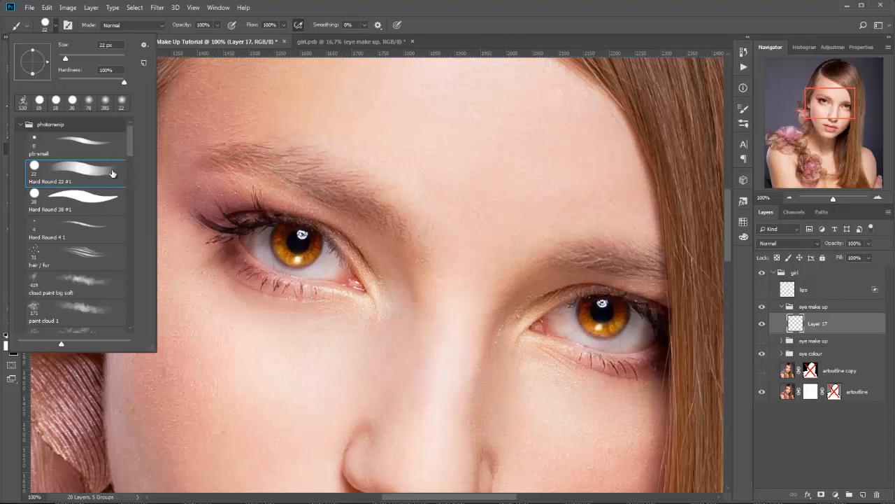
right_click(209, 132)
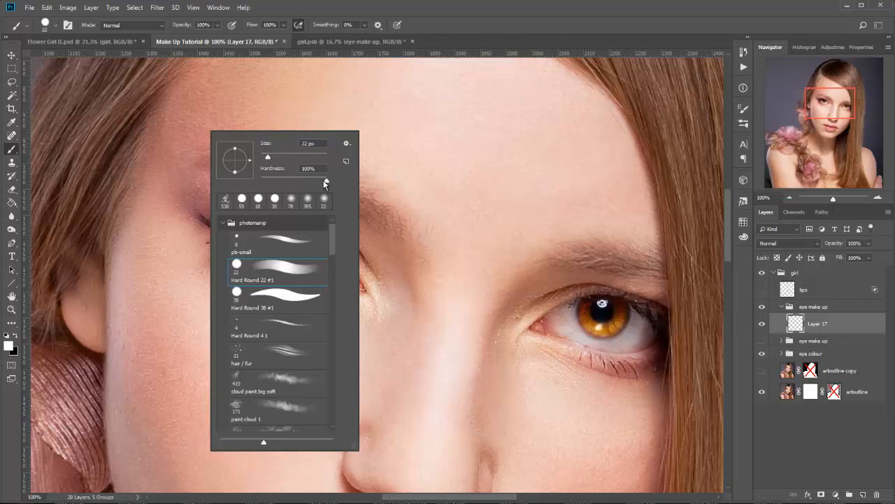
mouse_move(326, 182)
left_mouse_down()
mouse_move(259, 192)
mouse_move(331, 179)
left_mouse_up()
Set the foreground colour to a deep red, about #a61f32.
left_click(10, 346)
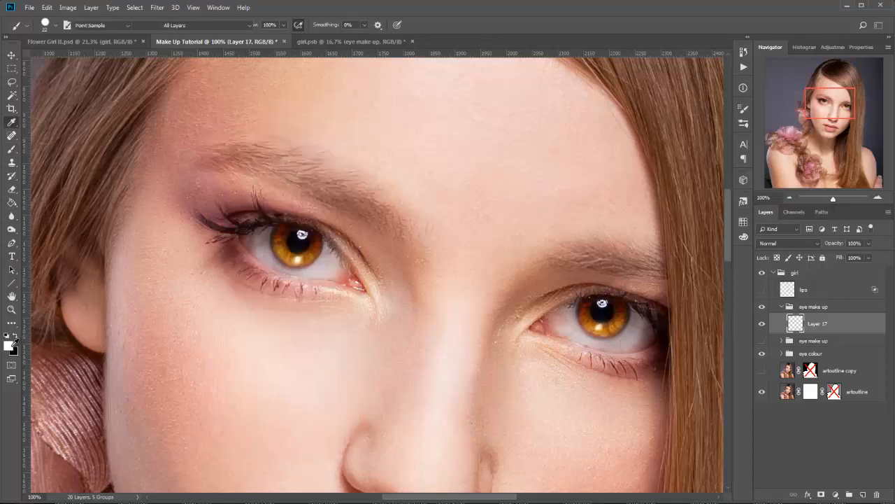
left_click_drag(720, 474, 715, 221)
left_click(733, 317)
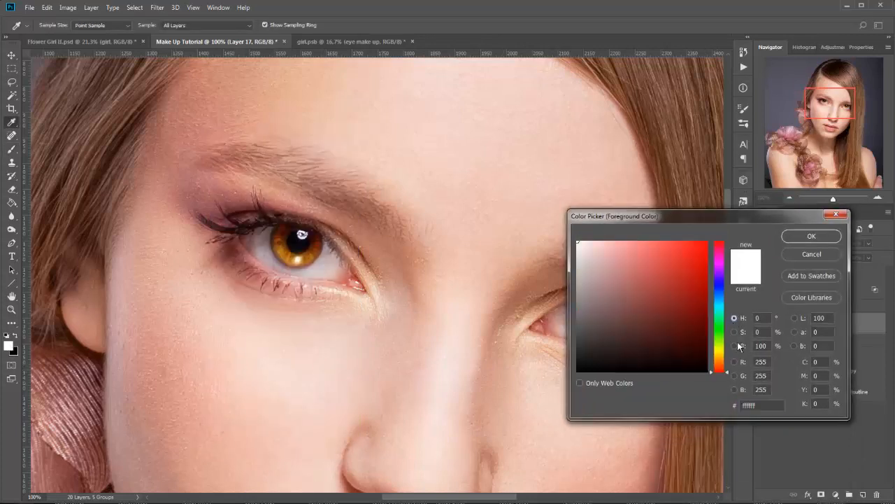
left_click(691, 280)
left_click(692, 268)
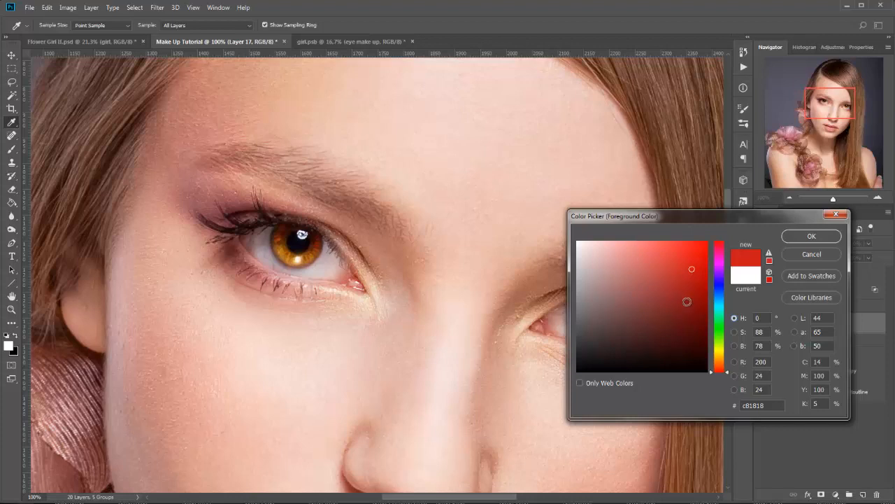
left_click(623, 262)
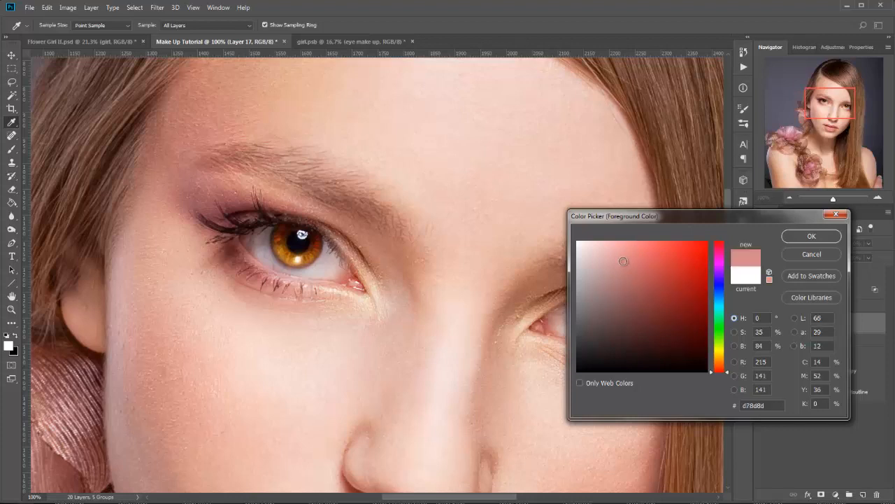
left_click(670, 309)
left_click(693, 263)
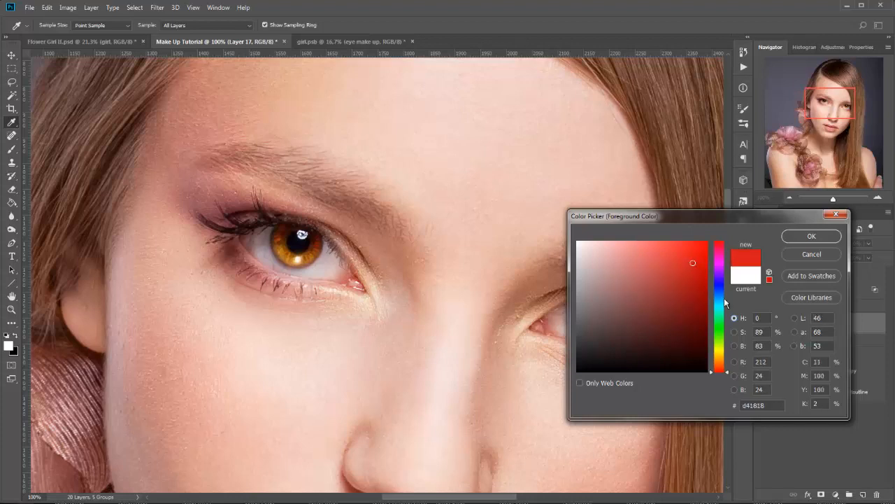
left_click(683, 286)
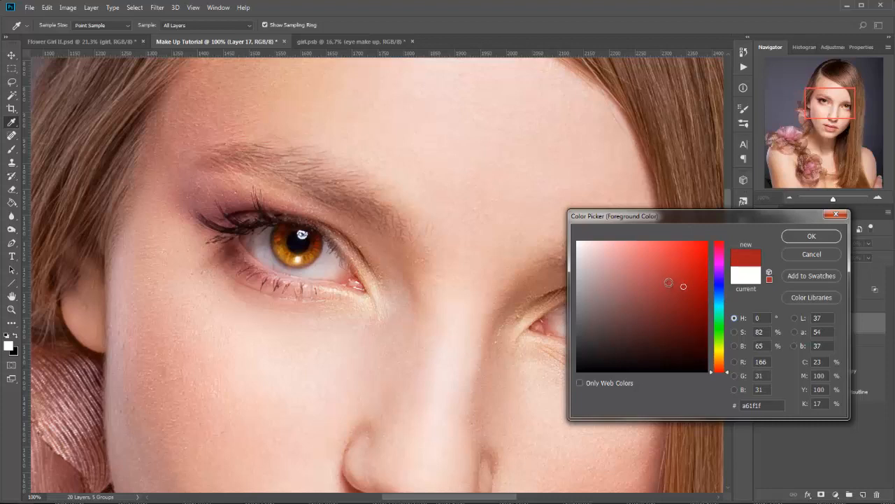
left_click(720, 308)
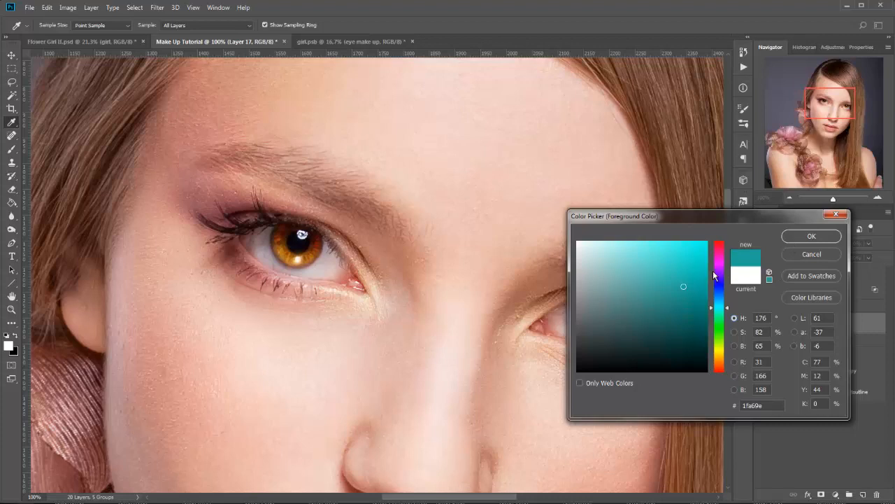
left_click(721, 246)
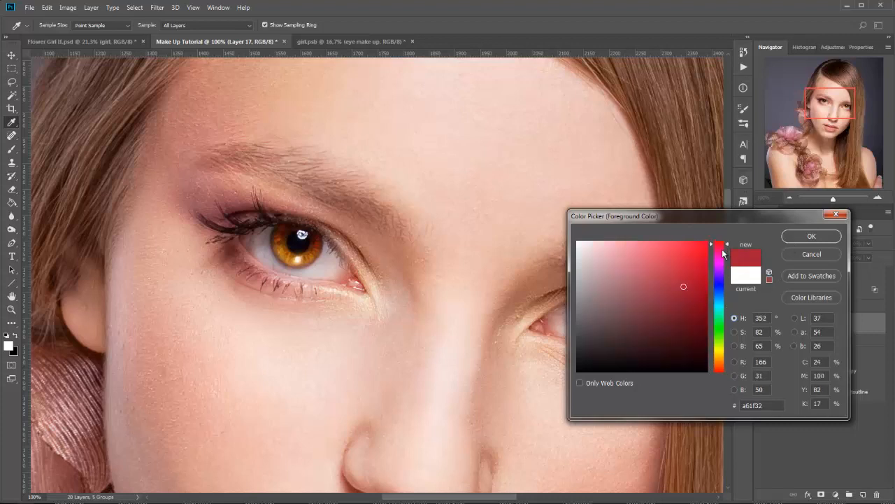
left_click(811, 236)
Paint a red brush band from the temple across the upper eyelid of the left-hand eye, tapering down beside the nose.
key("b")
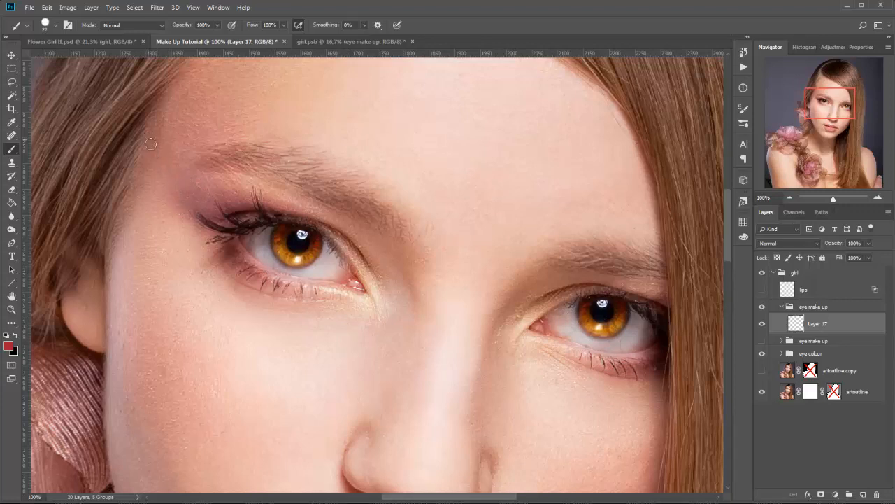
mouse_move(148, 130)
left_mouse_down()
mouse_move(177, 187)
mouse_move(221, 219)
left_mouse_up()
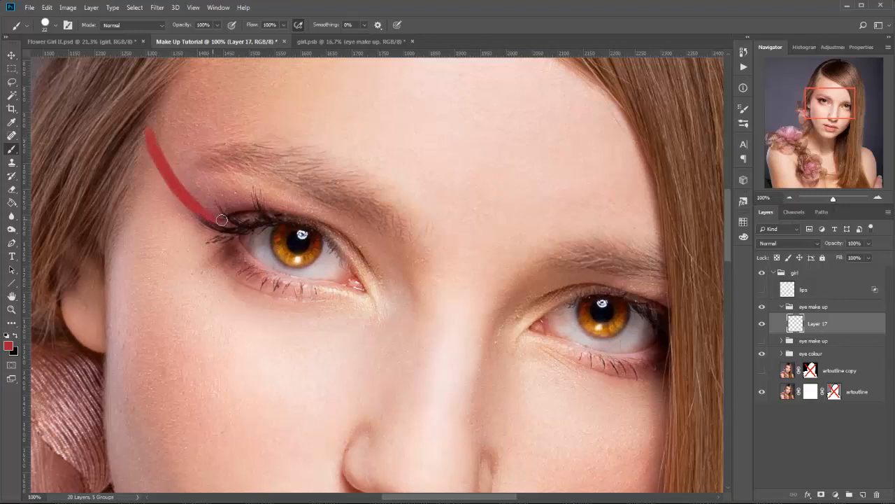
mouse_move(154, 124)
left_mouse_down()
mouse_move(225, 221)
mouse_move(151, 114)
mouse_move(223, 216)
mouse_move(237, 218)
mouse_move(237, 208)
mouse_move(246, 216)
mouse_move(239, 220)
mouse_move(304, 220)
mouse_move(234, 220)
mouse_move(254, 223)
mouse_move(275, 219)
mouse_move(219, 210)
mouse_move(235, 223)
mouse_move(195, 193)
mouse_move(231, 214)
mouse_move(242, 209)
mouse_move(236, 217)
mouse_move(308, 221)
left_mouse_up()
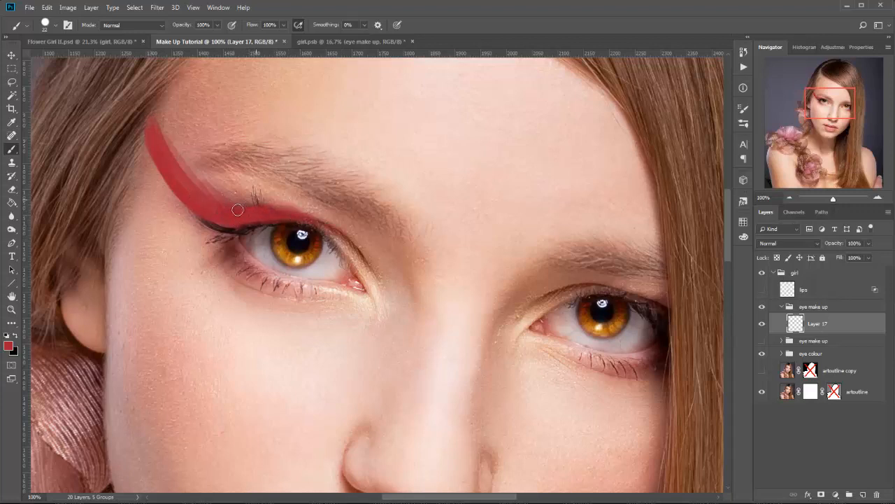
mouse_move(237, 210)
left_mouse_down()
mouse_move(256, 202)
mouse_move(297, 208)
mouse_move(273, 211)
left_mouse_up()
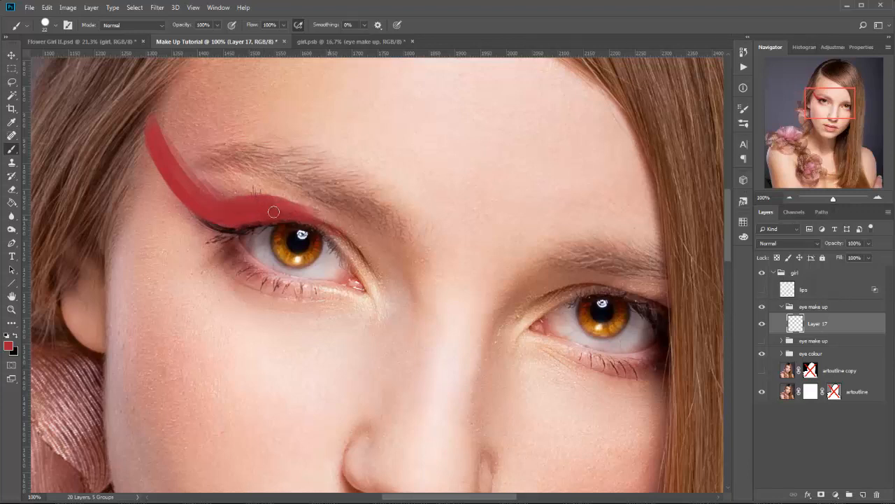
mouse_move(207, 190)
left_mouse_down()
mouse_move(244, 200)
mouse_move(175, 152)
mouse_move(245, 204)
mouse_move(169, 146)
mouse_move(214, 199)
mouse_move(224, 210)
mouse_move(166, 129)
left_mouse_up()
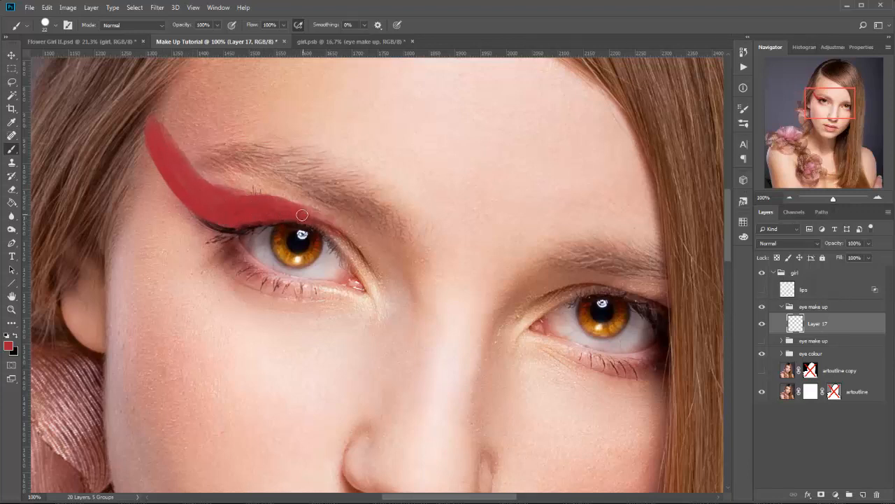
mouse_move(312, 213)
left_mouse_down()
mouse_move(352, 242)
mouse_move(346, 233)
mouse_move(393, 305)
mouse_move(397, 376)
mouse_move(399, 322)
mouse_move(397, 345)
left_mouse_up()
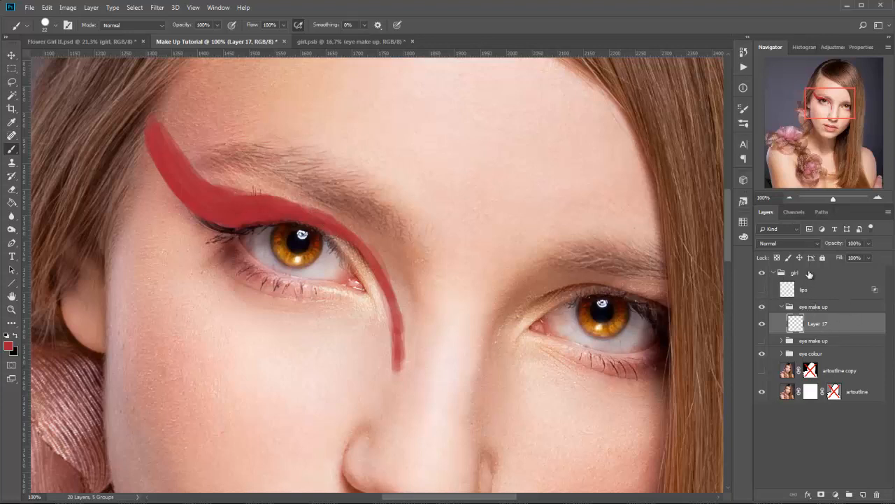
Set the blending mode of the painted make-up layer to Hard Light.
left_click(815, 243)
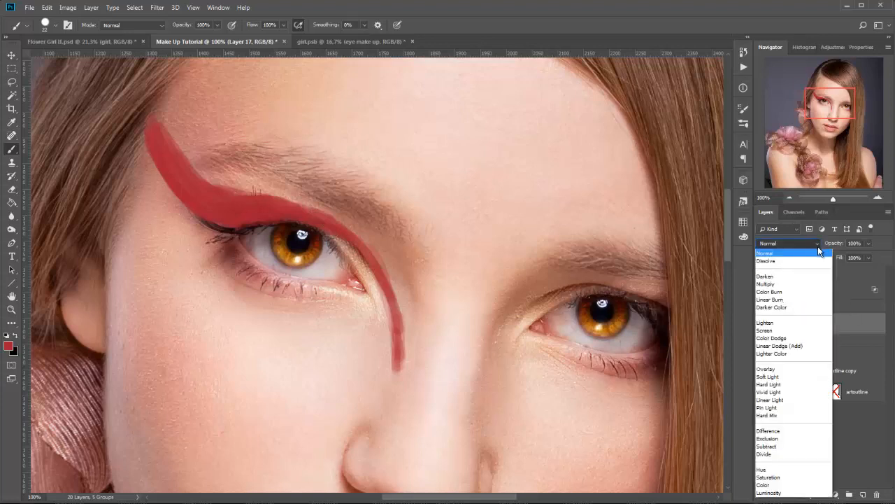
left_click(817, 384)
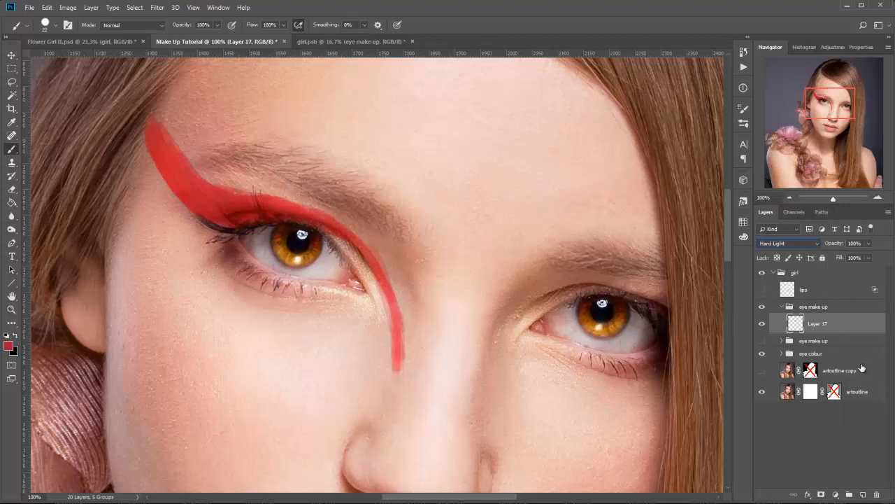
left_click(814, 244)
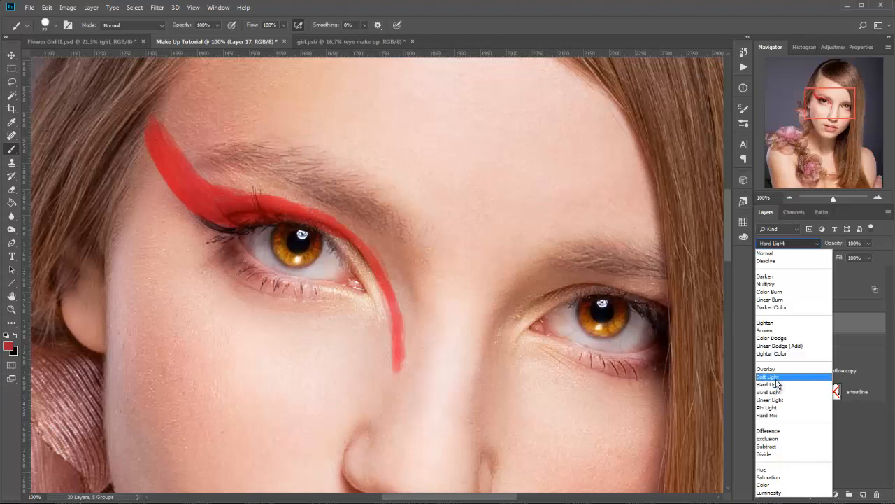
left_click(864, 328)
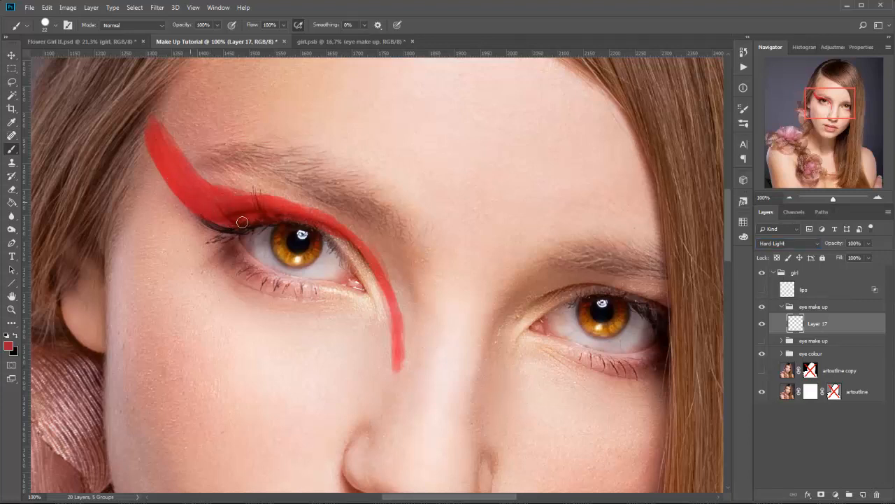
Fill in the red on the upper eyelid and paint a red band beneath the lower lashes of the left-hand eye.
mouse_move(186, 173)
left_mouse_down()
mouse_move(320, 215)
mouse_move(377, 256)
mouse_move(347, 229)
left_mouse_up()
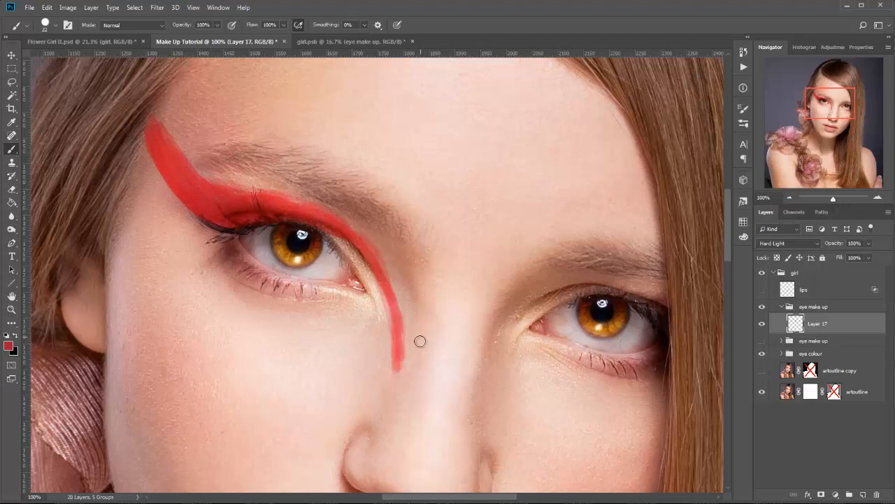
mouse_move(235, 257)
left_mouse_down()
mouse_move(297, 291)
mouse_move(262, 277)
mouse_move(338, 298)
mouse_move(306, 300)
left_mouse_up()
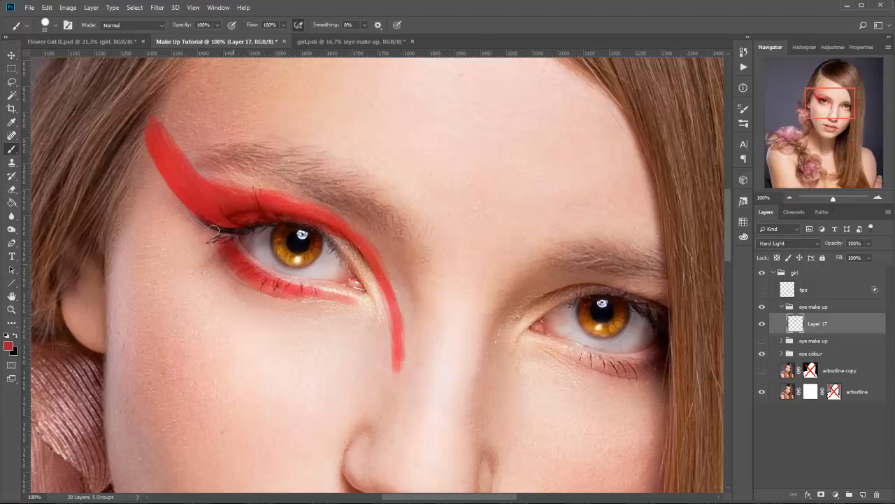
left_click_drag(249, 283, 320, 299)
left_click_drag(226, 263, 328, 300)
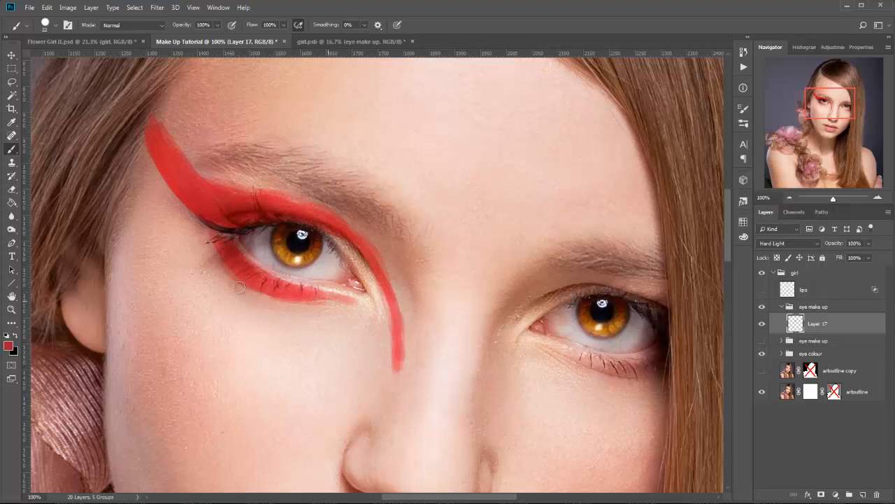
mouse_move(240, 284)
left_mouse_down()
mouse_move(298, 302)
mouse_move(221, 265)
mouse_move(205, 237)
mouse_move(228, 246)
left_mouse_up()
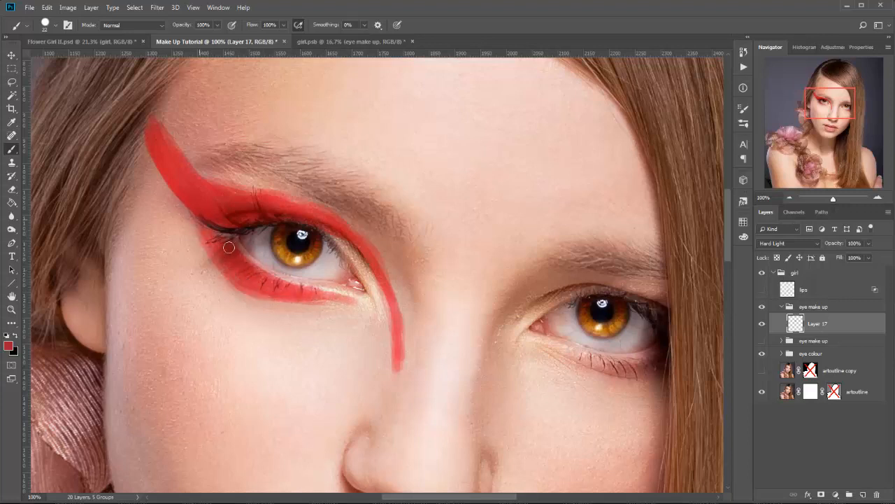
left_click_drag(300, 294, 346, 299)
Join the upper and lower red bands at the outer eye corner and touch up the upper eyelid's edge.
left_click_drag(194, 217, 229, 261)
left_click_drag(179, 191, 255, 287)
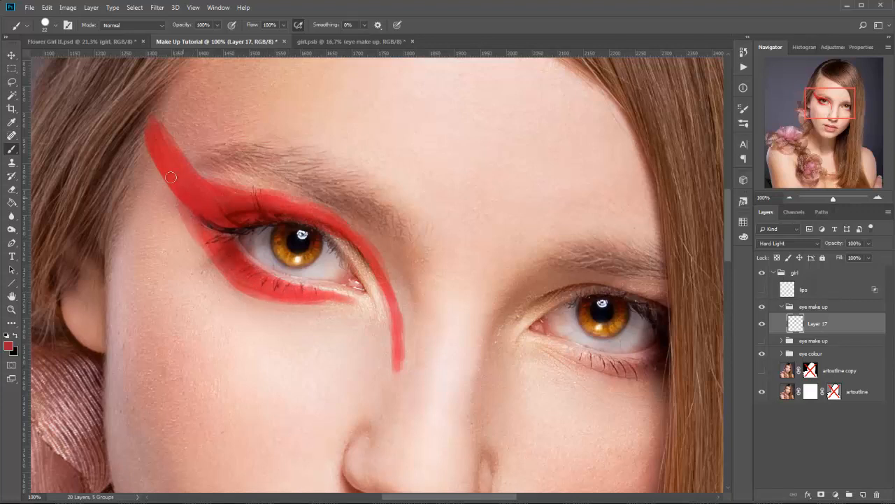
mouse_move(171, 178)
left_mouse_down()
mouse_move(194, 217)
mouse_move(158, 164)
mouse_move(201, 242)
mouse_move(226, 273)
mouse_move(260, 292)
left_mouse_up()
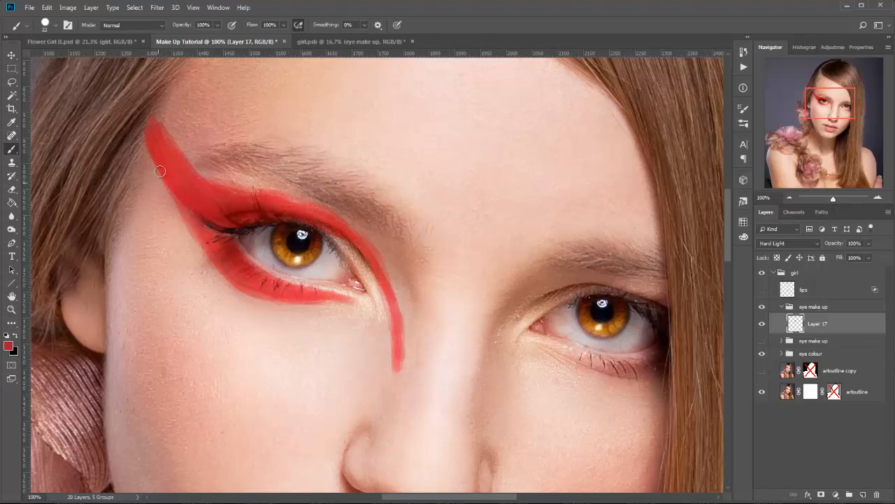
right_click(256, 203)
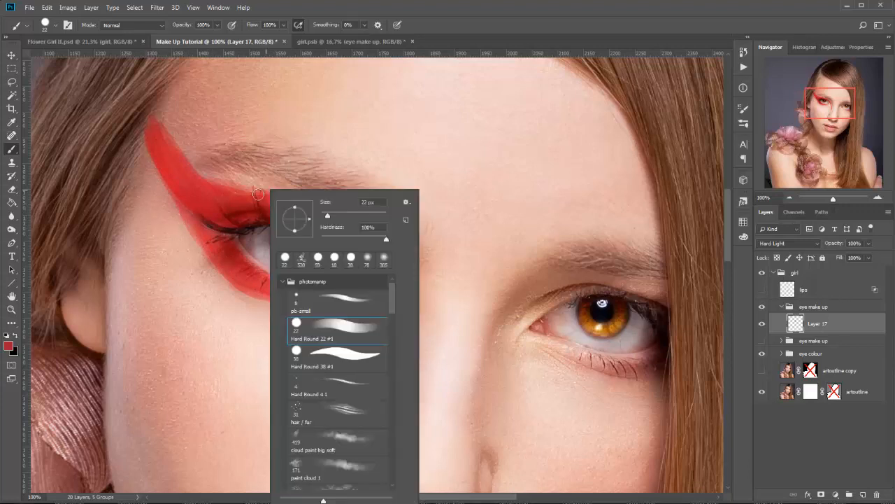
left_click(224, 200)
left_click_drag(331, 218, 238, 194)
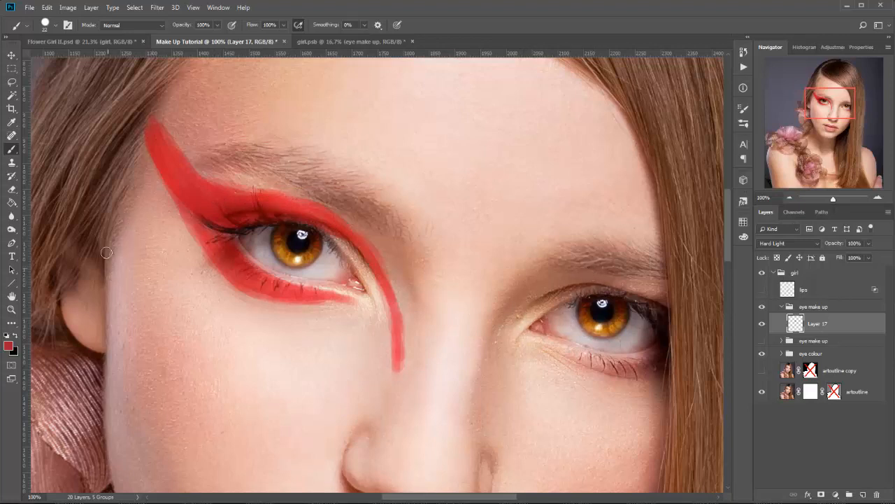
Thin the red tail beside the nose to a fine point with the Eraser, using Hard Round 22 #1 at 62% hardness.
left_click(11, 189)
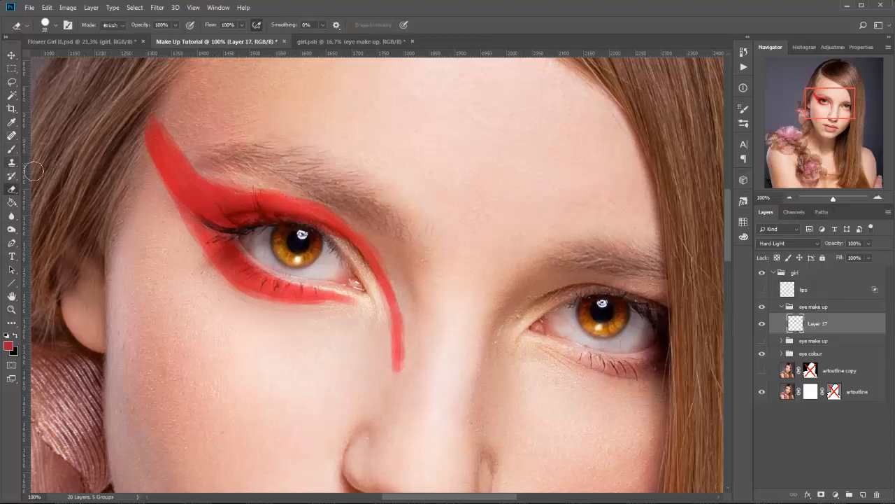
right_click(163, 277)
left_click(224, 416)
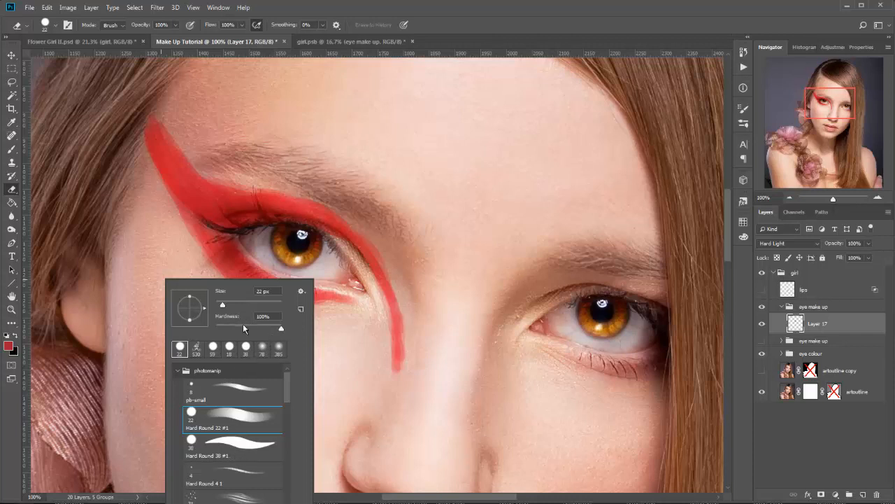
left_click_drag(248, 325, 252, 327)
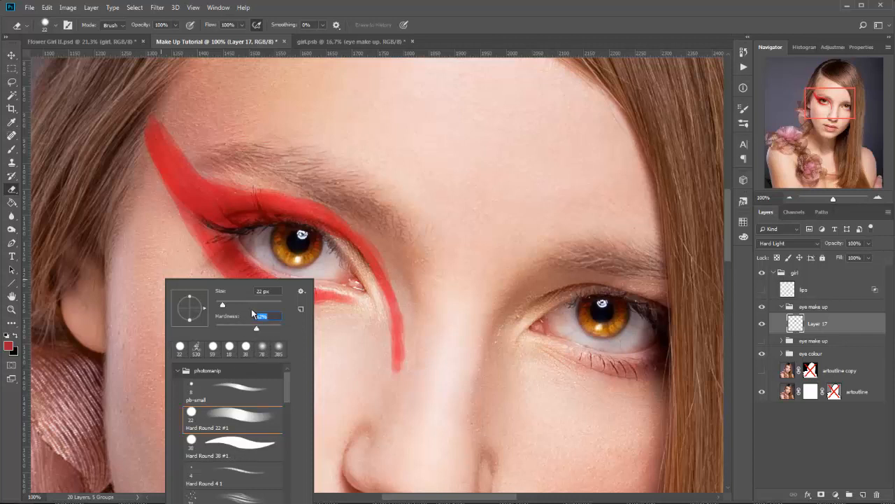
key("Return")
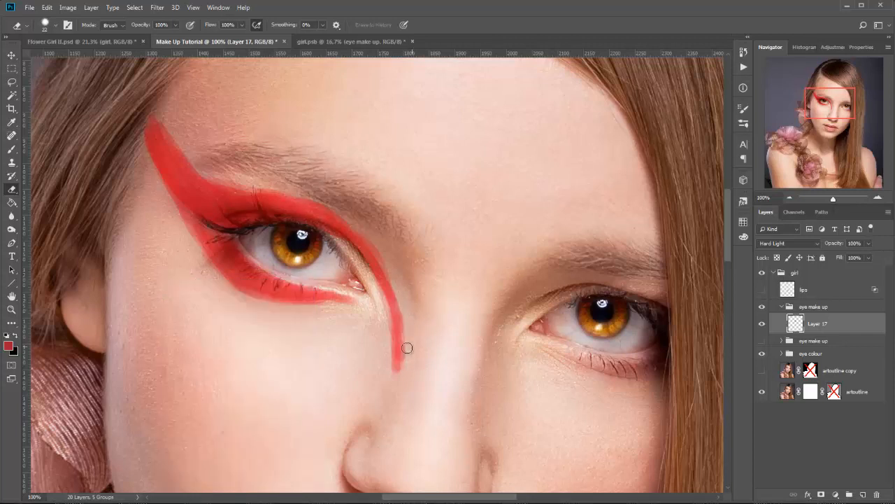
mouse_move(407, 348)
left_mouse_down()
mouse_move(401, 368)
mouse_move(402, 305)
left_mouse_up()
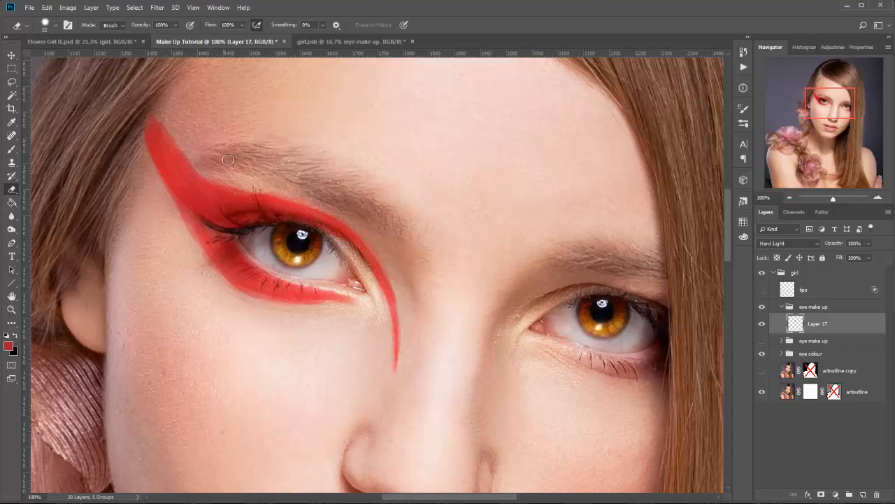
Fade the upper edge of the red wing at the temple with a larger Eraser at 0% hardness and 30% opacity.
right_click(228, 134)
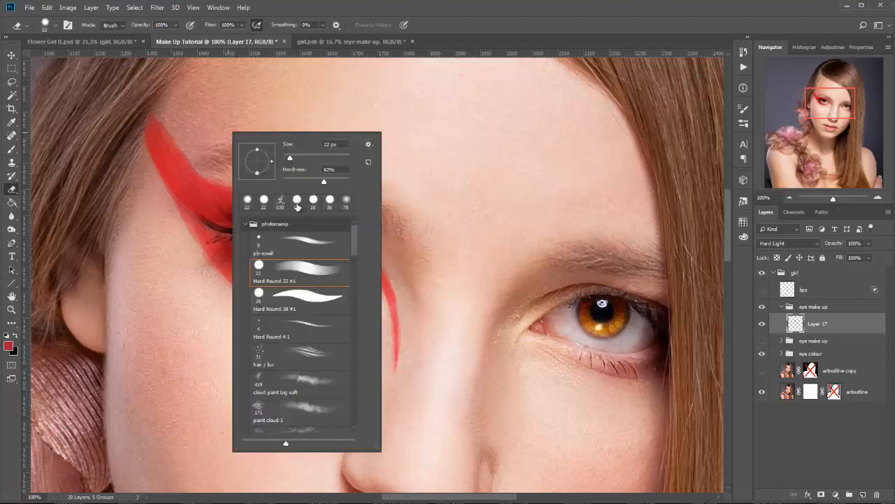
left_click_drag(298, 183, 256, 184)
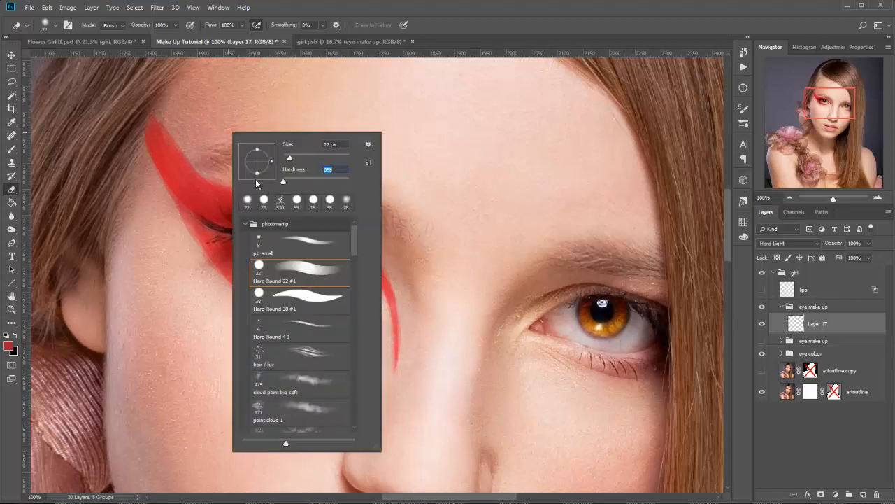
left_click(313, 154)
left_click(176, 27)
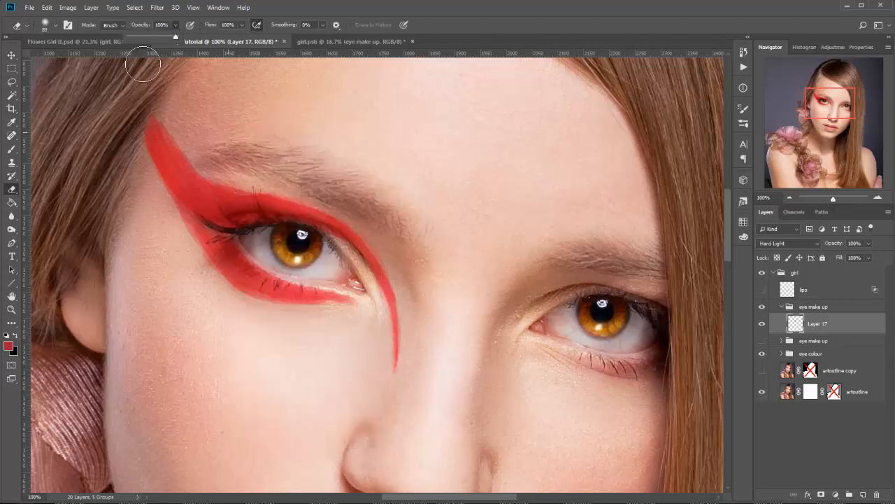
left_click(144, 35)
left_click(180, 130)
mouse_move(182, 146)
left_mouse_down()
mouse_move(154, 112)
mouse_move(206, 180)
mouse_move(199, 167)
mouse_move(221, 187)
mouse_move(234, 170)
mouse_move(308, 190)
mouse_move(245, 183)
mouse_move(278, 190)
mouse_move(259, 175)
mouse_move(224, 179)
mouse_move(227, 187)
mouse_move(208, 151)
mouse_move(183, 155)
mouse_move(157, 112)
mouse_move(135, 133)
left_mouse_up()
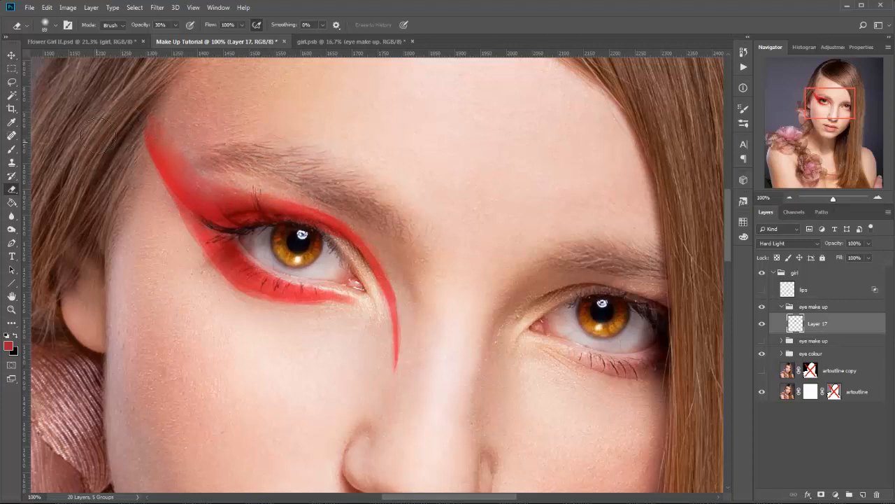
Shorten the tip of the red wing at the temple with the Eraser reduced to 34 px.
right_click(133, 105)
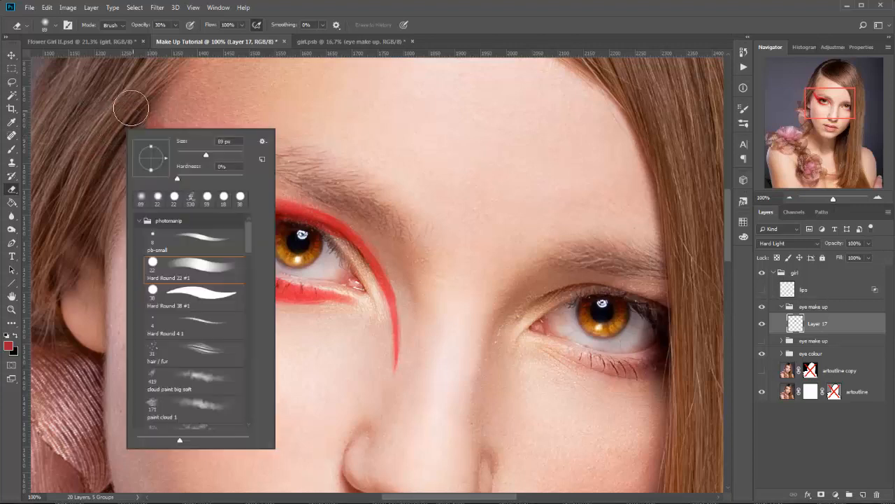
left_click_drag(191, 153, 187, 155)
left_click(133, 105)
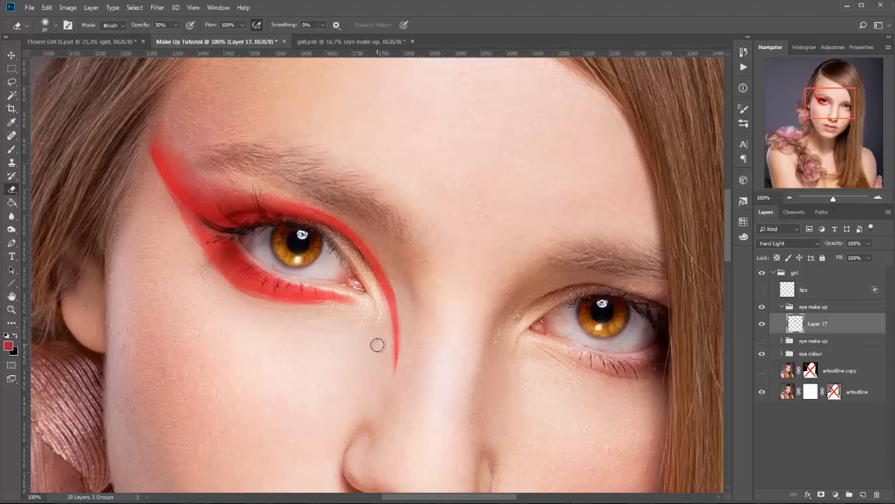
Shift the red make-up on Layer 17 toward pink with Hue/Saturation: Hue -18, Saturation -13, Lightness +4.
left_click(789, 198)
left_click(789, 198)
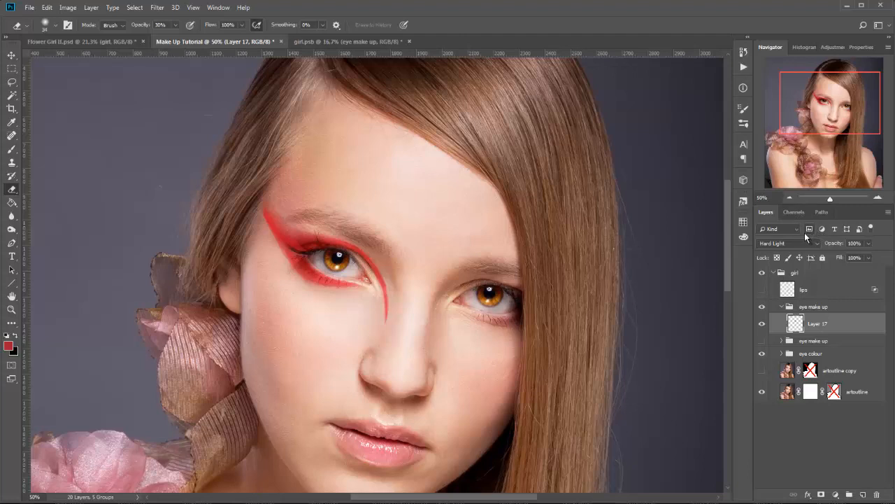
key("ctrl+u")
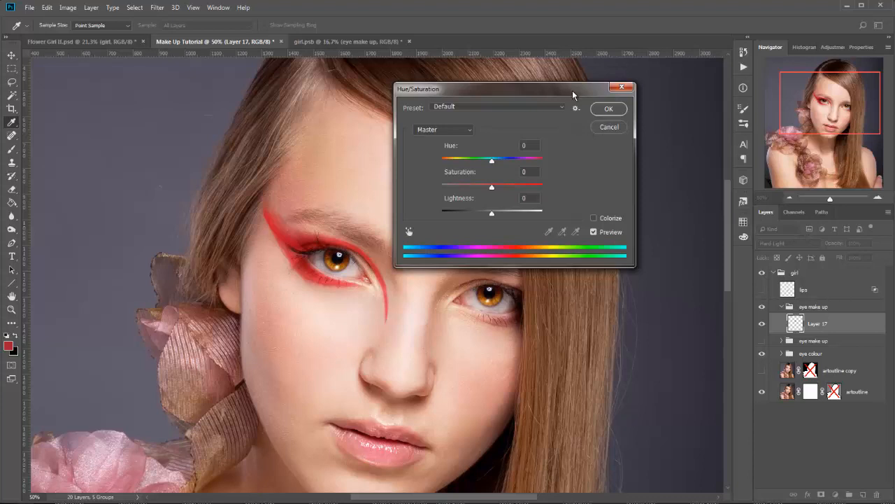
left_click_drag(573, 91, 650, 75)
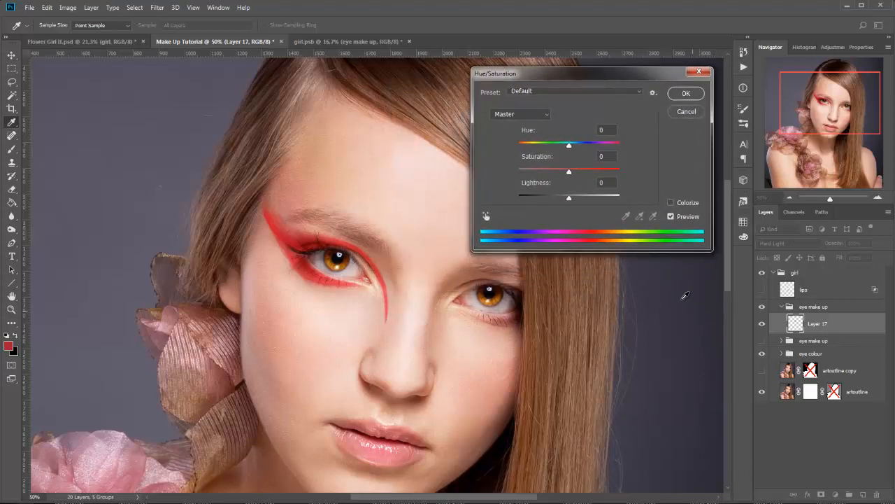
left_click(568, 144)
left_click_drag(566, 147, 558, 174)
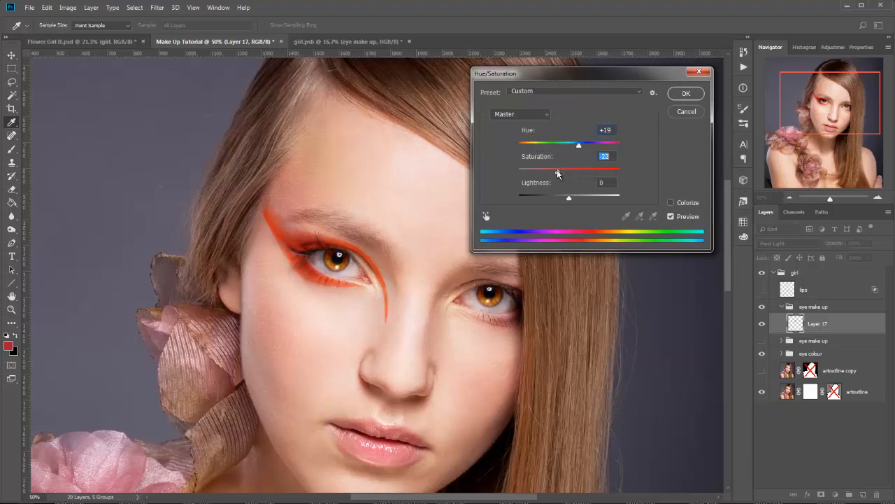
left_click_drag(584, 140, 574, 197)
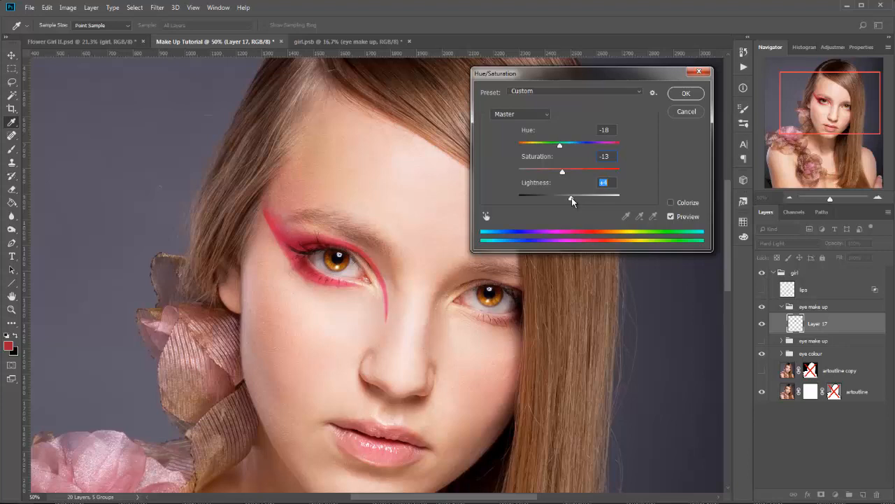
left_click(692, 99)
key("e")
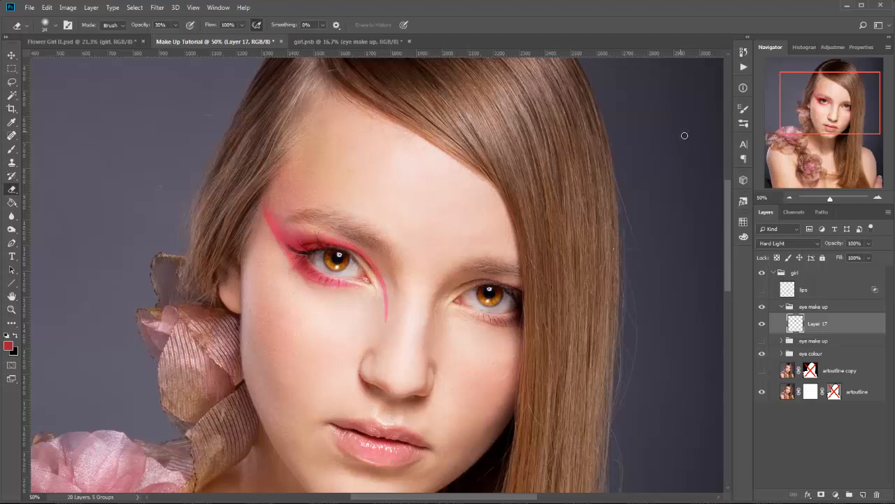
Add a new layer above Layer 17 in the eye make up group and set its blend mode to Hard Light.
left_click(863, 495)
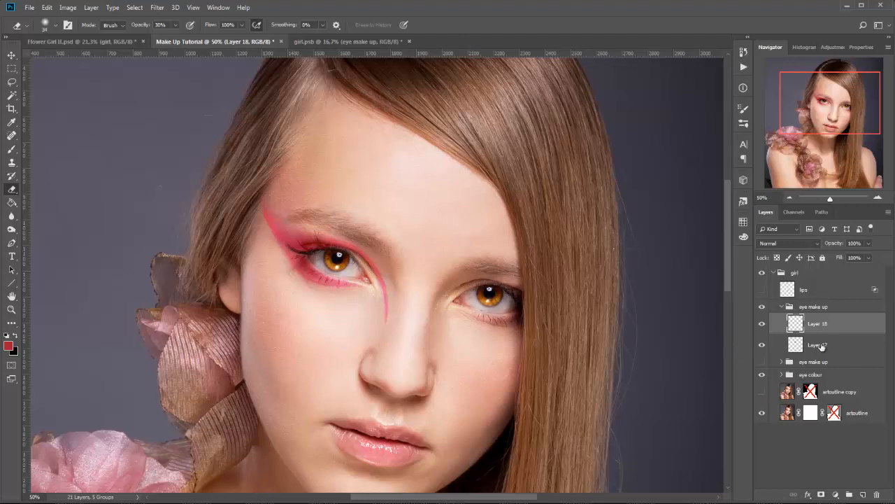
left_click(786, 243)
left_click(785, 392)
Brush a second coat of red over the outer upper eyelid, into the wing and down the inner eye corner at 100% opacity.
left_click(879, 198)
left_click(878, 198)
left_click_drag(833, 113, 825, 109)
right_click(430, 291)
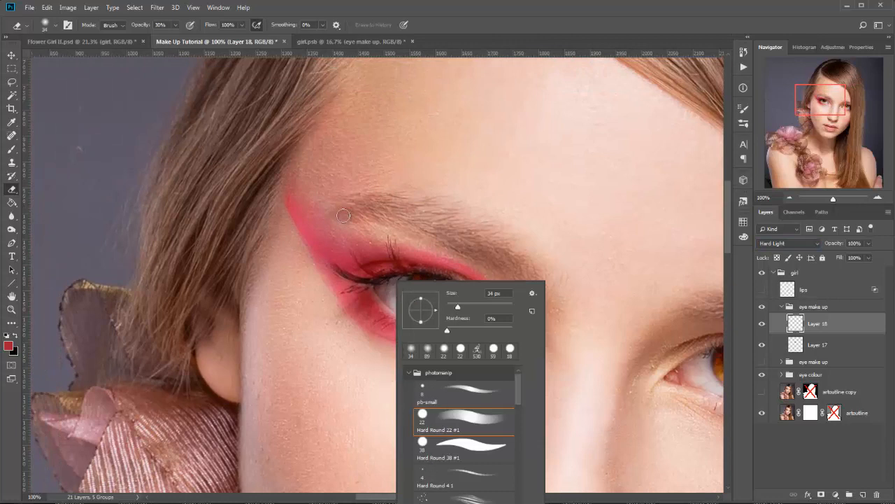
left_click(627, 36)
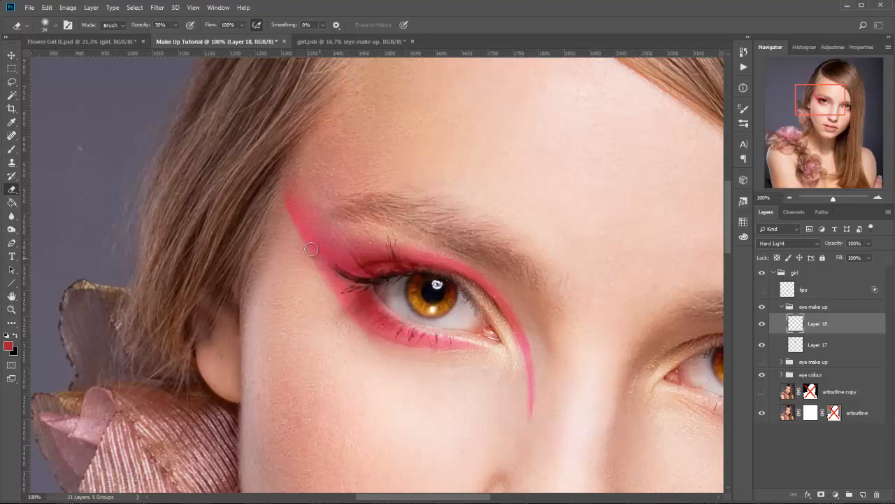
right_click(423, 296)
left_click(11, 151)
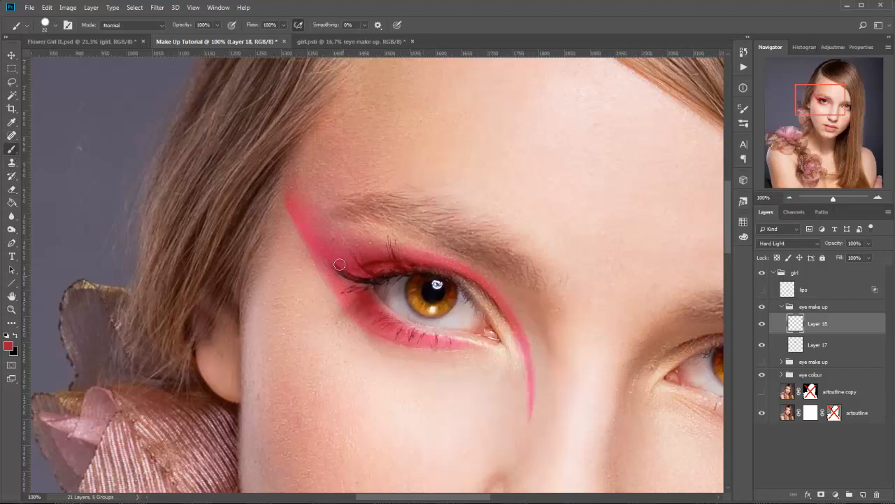
mouse_move(381, 261)
left_mouse_down()
mouse_move(445, 265)
mouse_move(338, 246)
mouse_move(379, 258)
mouse_move(328, 240)
mouse_move(372, 267)
mouse_move(357, 272)
mouse_move(367, 272)
mouse_move(306, 228)
mouse_move(315, 235)
mouse_move(312, 220)
mouse_move(321, 235)
mouse_move(299, 208)
mouse_move(319, 232)
mouse_move(367, 260)
mouse_move(353, 272)
mouse_move(367, 251)
left_mouse_up()
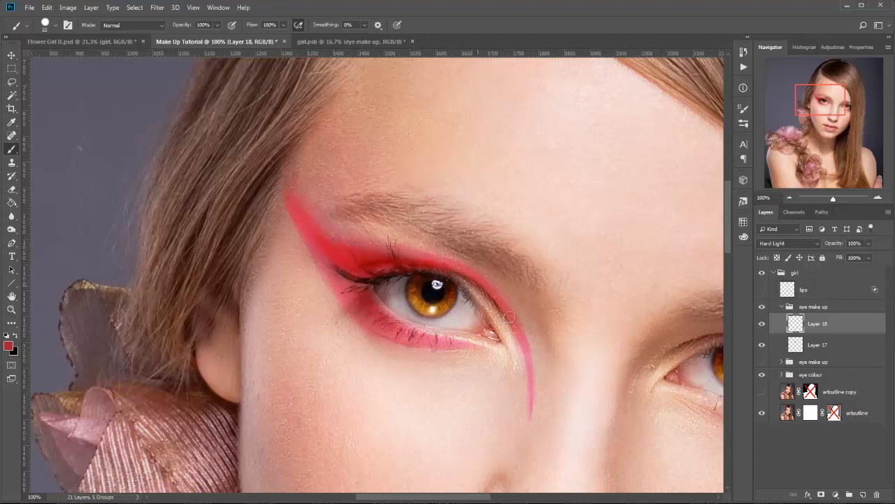
mouse_move(509, 317)
left_mouse_down()
mouse_move(536, 391)
mouse_move(508, 330)
left_mouse_up()
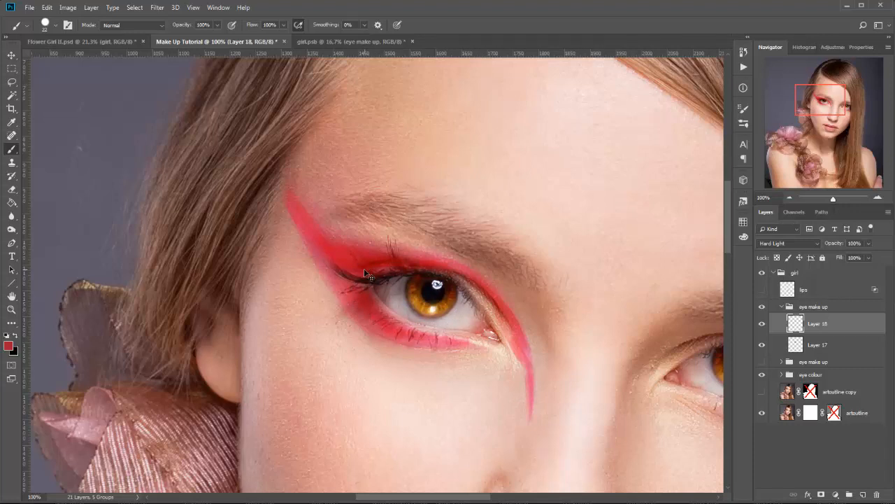
Darken the new red strokes on Layer 18 with Hue/Saturation by lowering Lightness and fine-tuning Saturation and Hue.
key("ctrl+u")
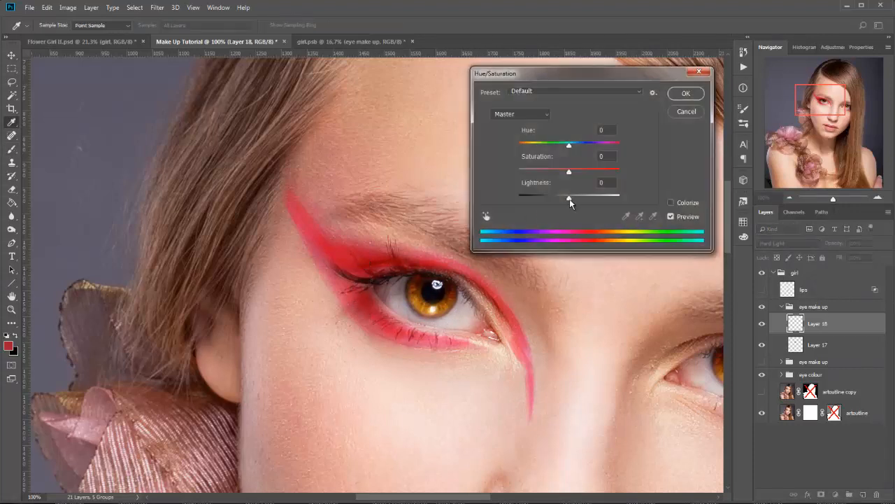
left_click_drag(569, 197, 547, 206)
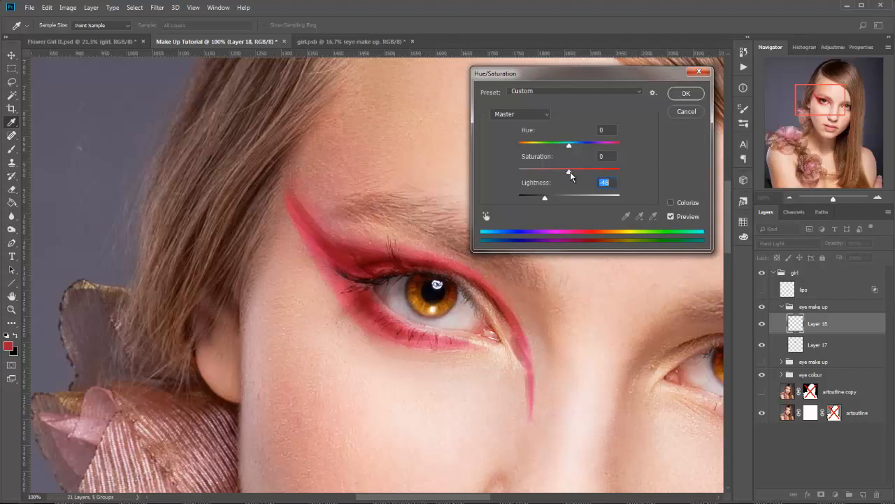
left_click_drag(569, 172, 540, 197)
mouse_move(570, 142)
left_mouse_down()
mouse_move(579, 146)
mouse_move(567, 148)
left_mouse_up()
left_click(684, 95)
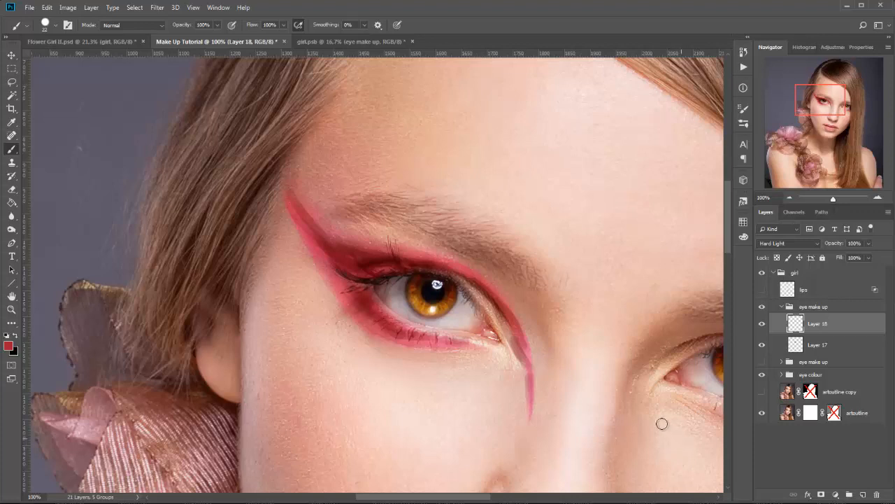
Soften the dark shading with a 7.4-pixel Gaussian Blur and erase its spill around the inner corner tail.
left_click(157, 7)
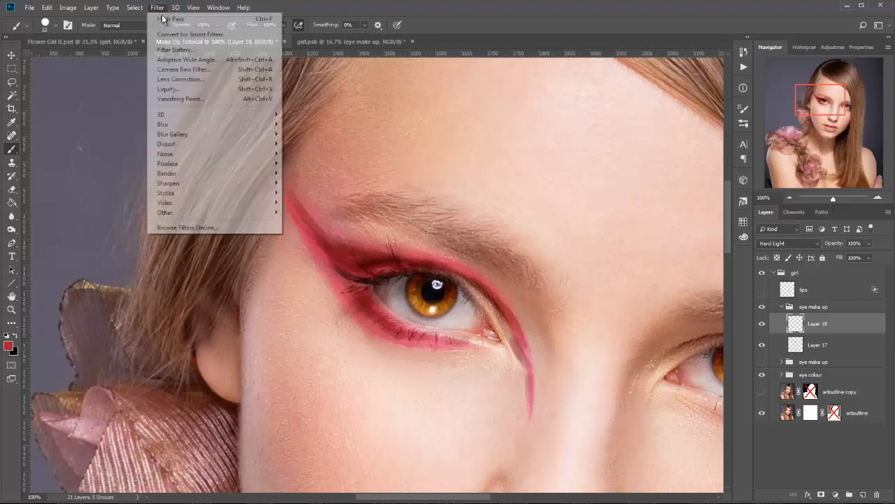
mouse_move(257, 129)
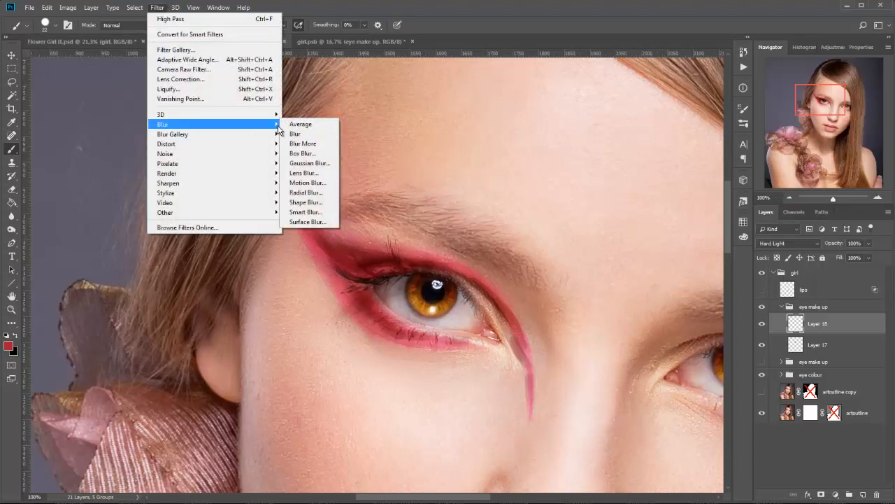
left_click(323, 164)
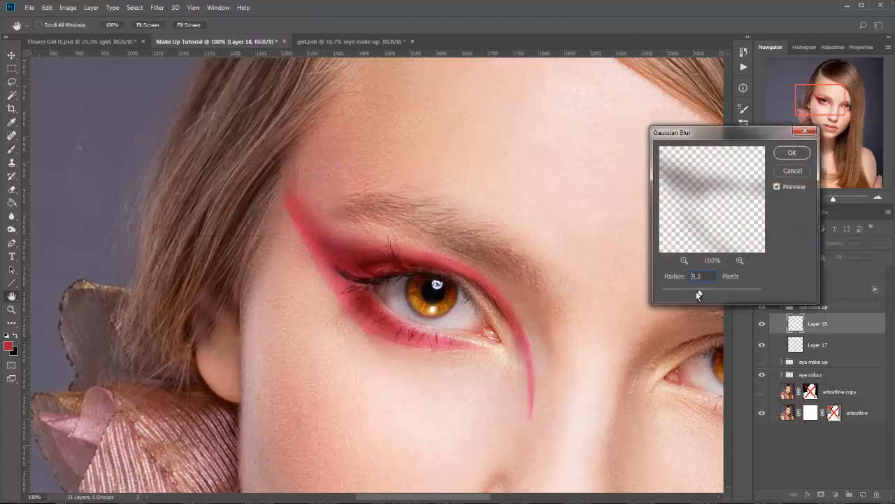
mouse_move(696, 291)
left_mouse_down()
mouse_move(689, 293)
mouse_move(707, 295)
mouse_move(696, 287)
left_mouse_up()
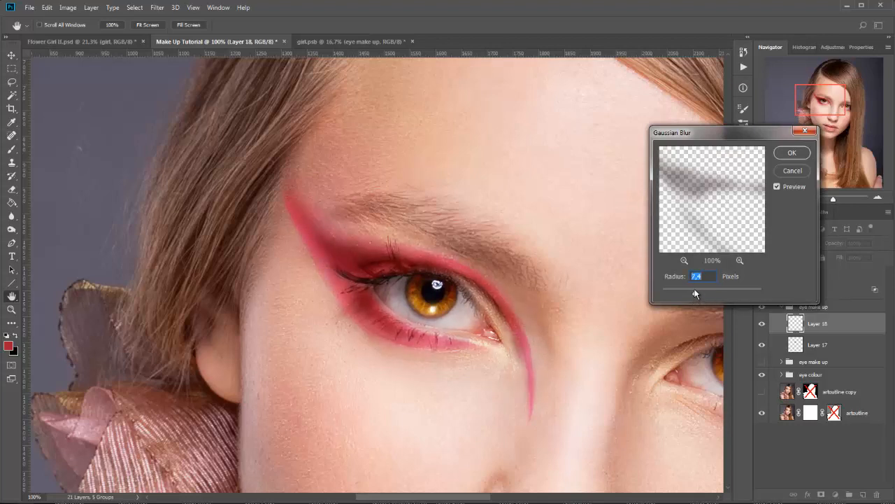
left_click(785, 153)
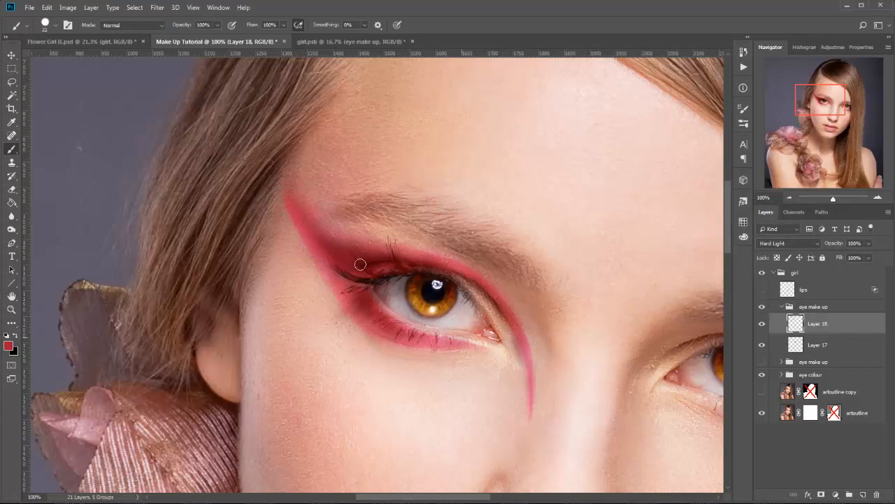
left_click(13, 191)
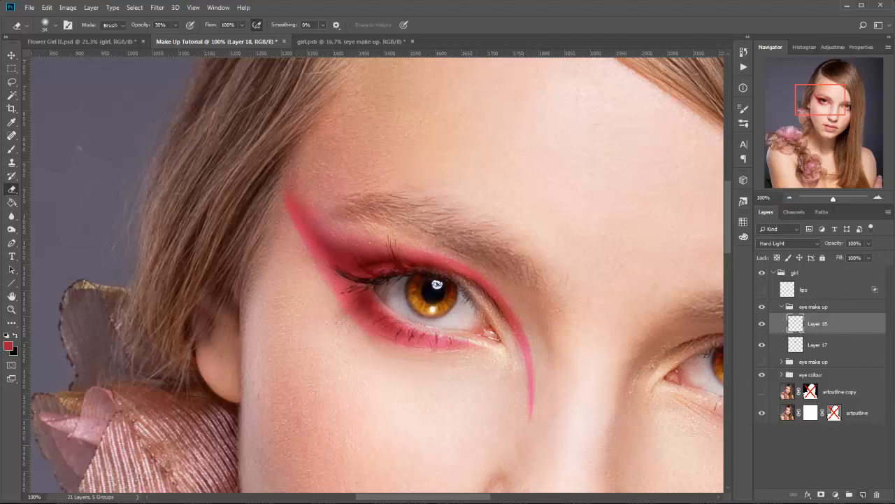
Add a new Color Dodge layer above Layer 18 and pick pale pink d5b9bd as the foreground colour.
left_click(863, 494)
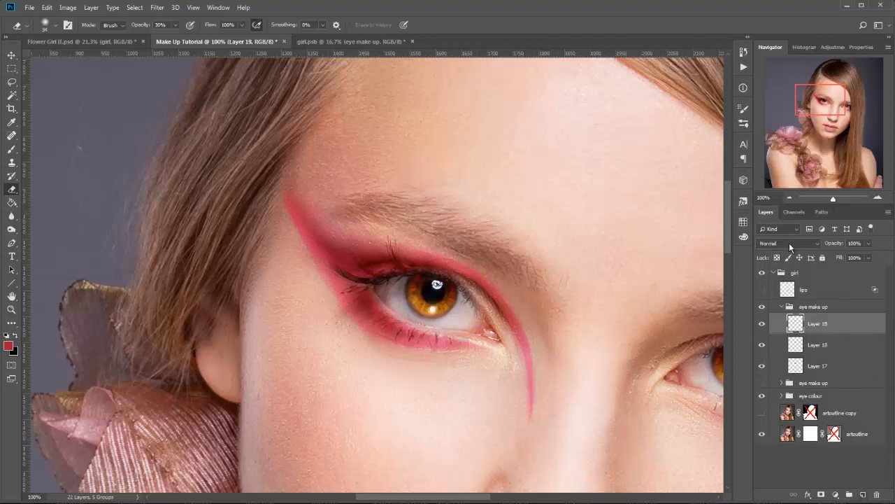
left_click(789, 242)
left_click(801, 341)
left_click(9, 345)
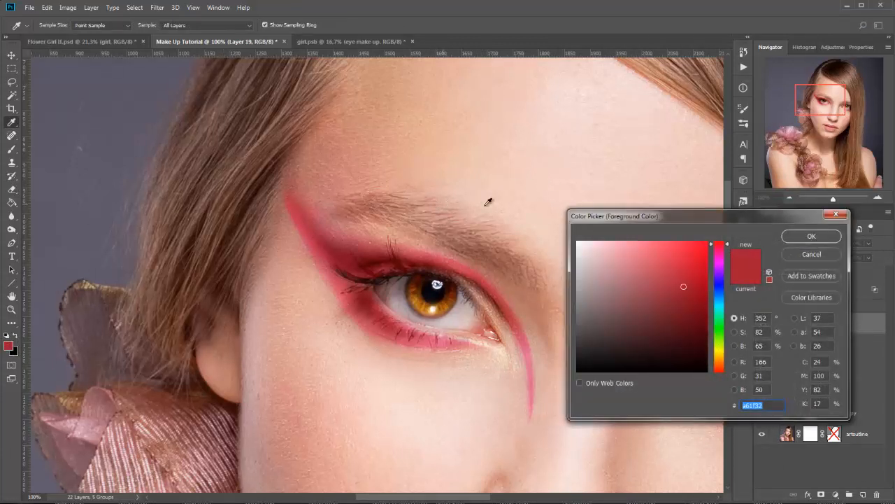
left_click_drag(601, 259, 594, 262)
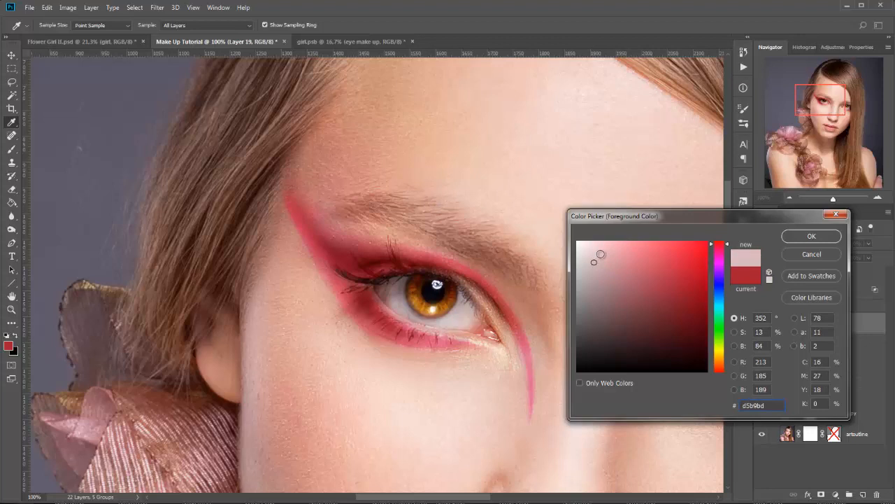
left_click(791, 239)
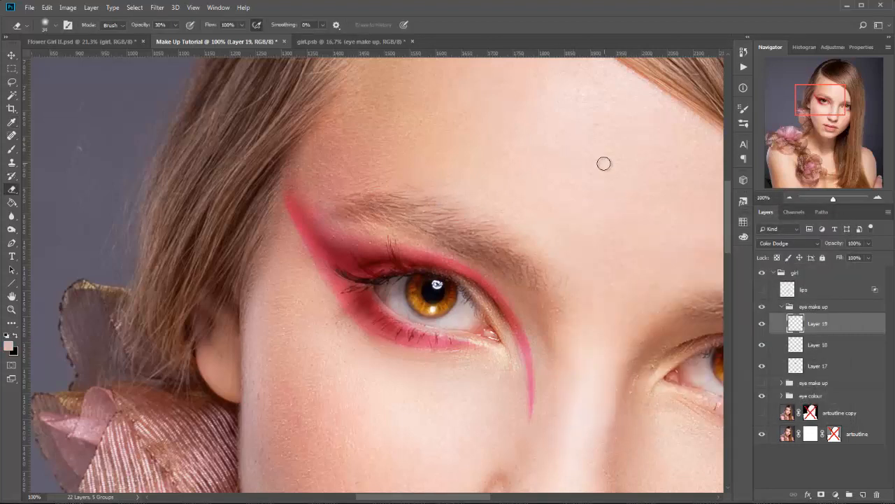
Paint thin pale highlights along the nose-side tail, lower lash line and wing's lower edge with a 10 px brush at 22% opacity.
left_click(11, 150)
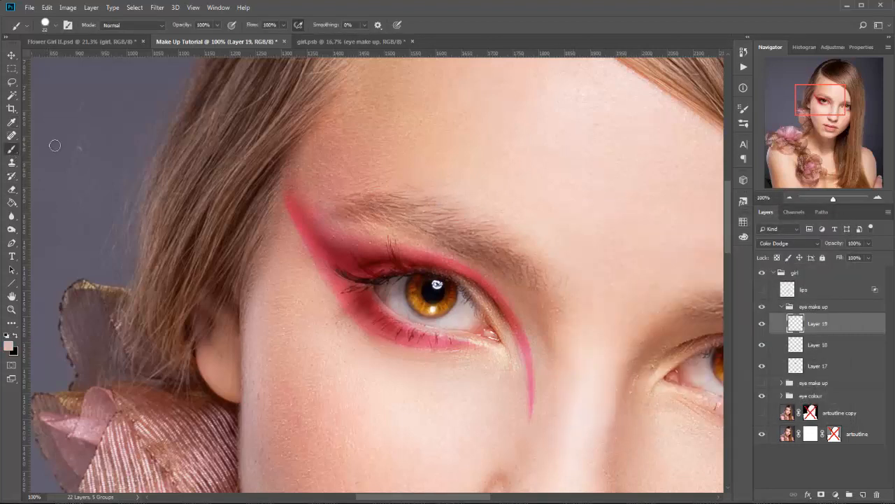
left_click(215, 26)
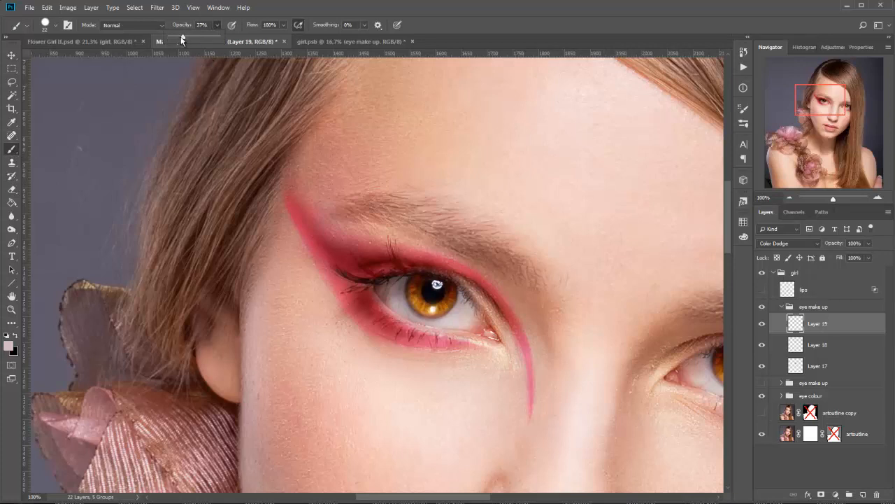
left_click_drag(181, 39, 179, 39)
right_click(482, 303)
left_click_drag(538, 333, 536, 336)
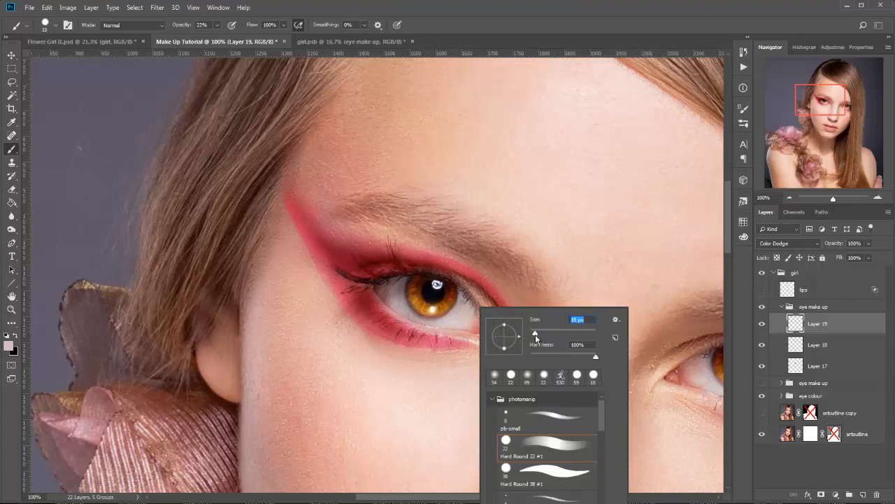
left_click(477, 287)
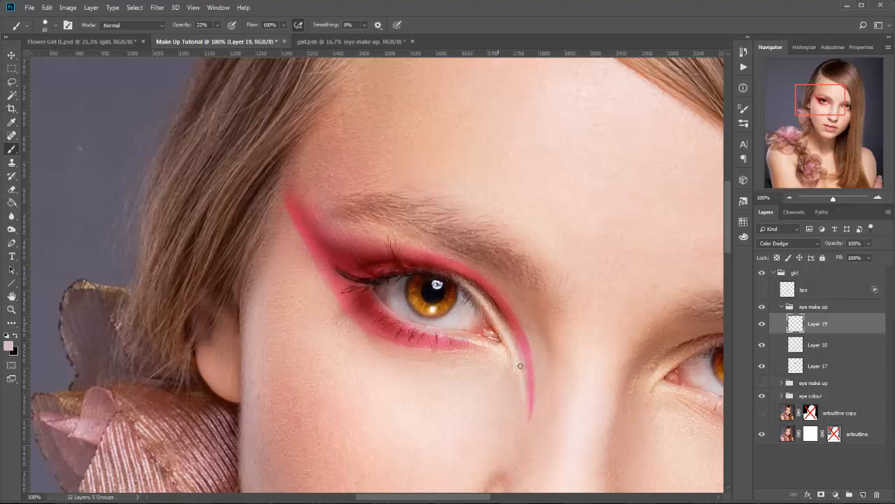
left_click_drag(495, 319, 523, 429)
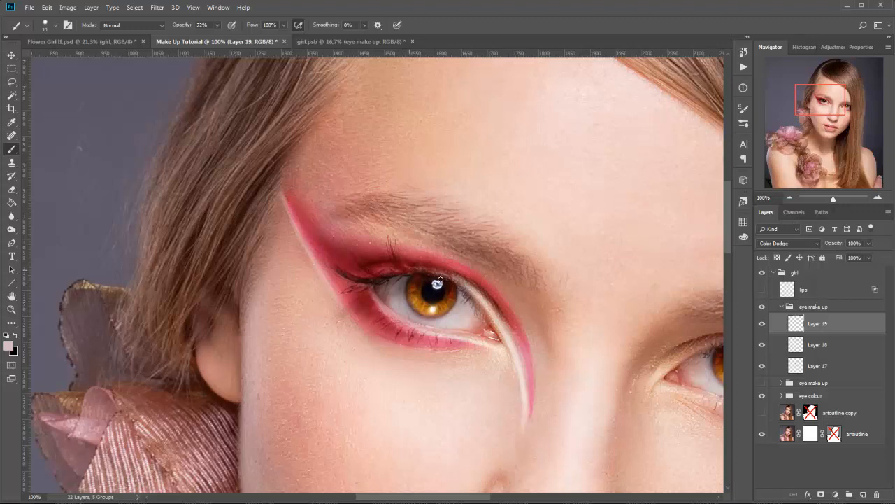
Hide the expanded eye make up group to compare the whole portrait without the painted make-up.
left_click(792, 198)
left_click(789, 198)
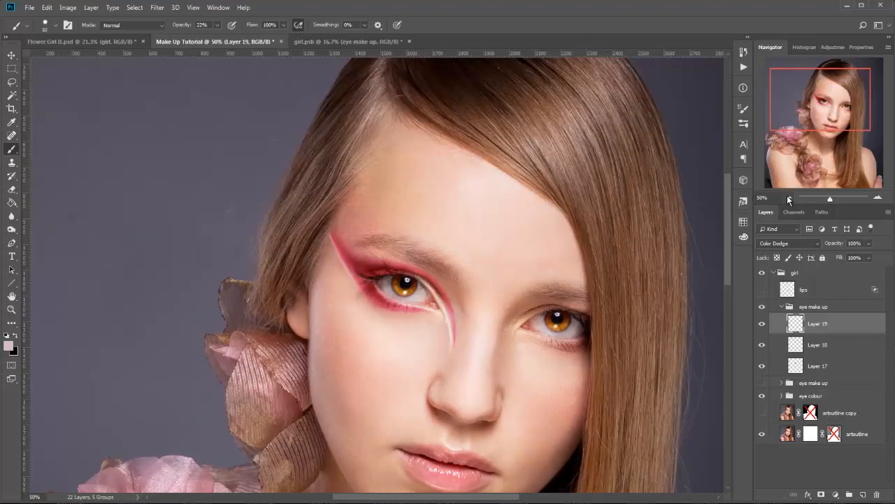
left_click(789, 199)
left_click(789, 199)
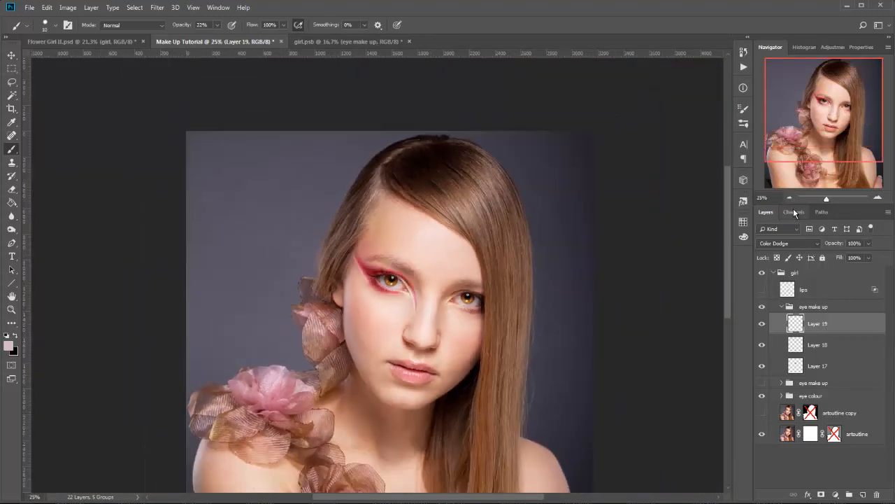
left_click(761, 307)
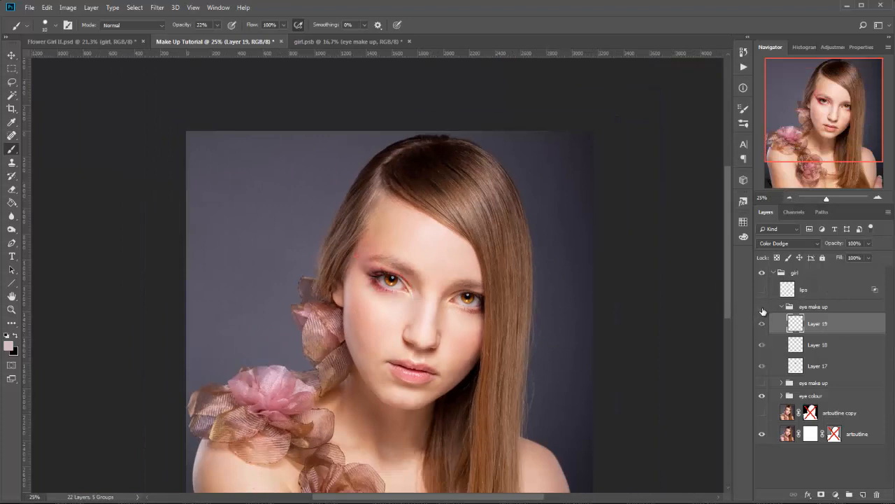
Show the expanded eye make up group again and add a new layer above Layer 19.
left_click(762, 308)
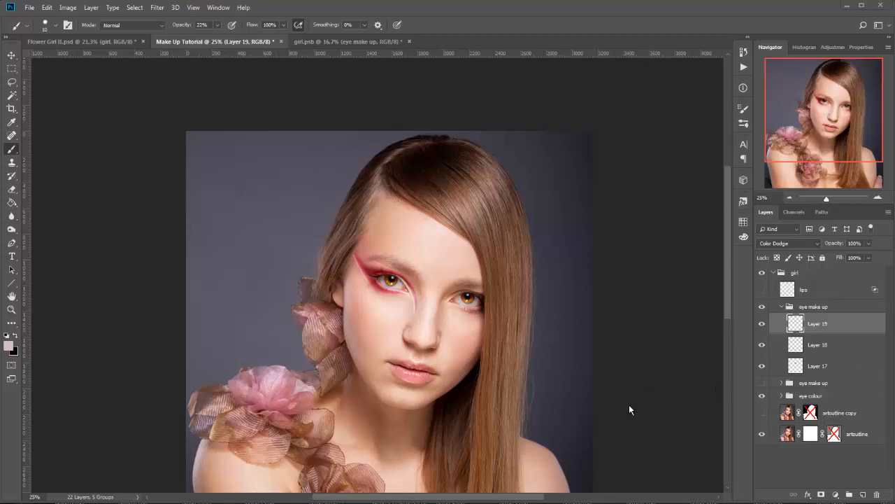
left_click(863, 494)
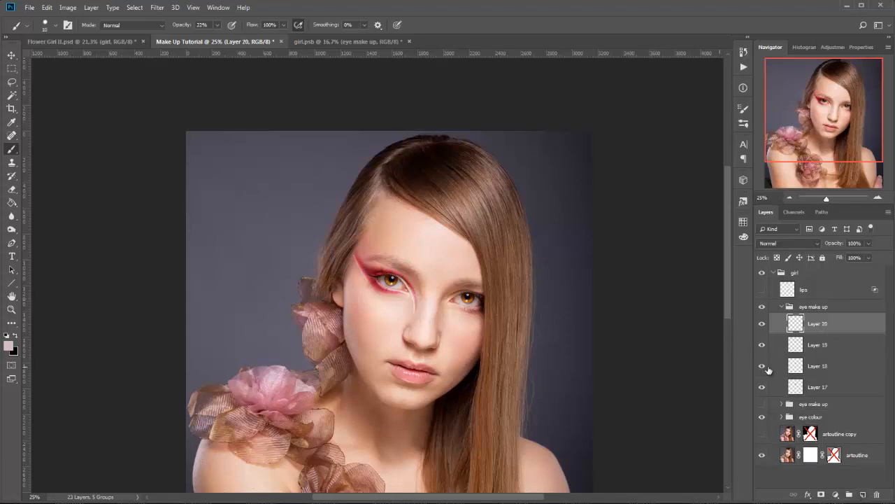
Choose the 745 px swirl brush 14 from the coby17 swirls set and set the brush opacity to 100%.
left_click(880, 198)
left_click(880, 198)
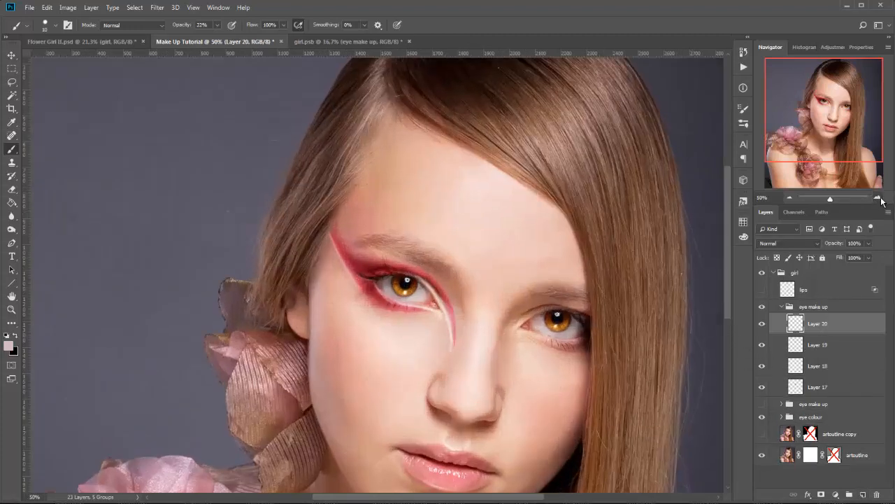
left_click(880, 198)
left_click(880, 198)
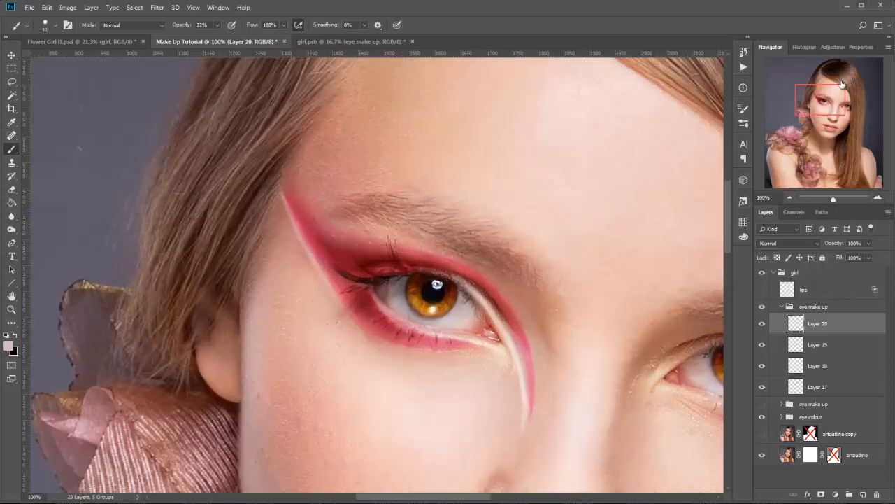
left_click_drag(839, 85, 844, 84)
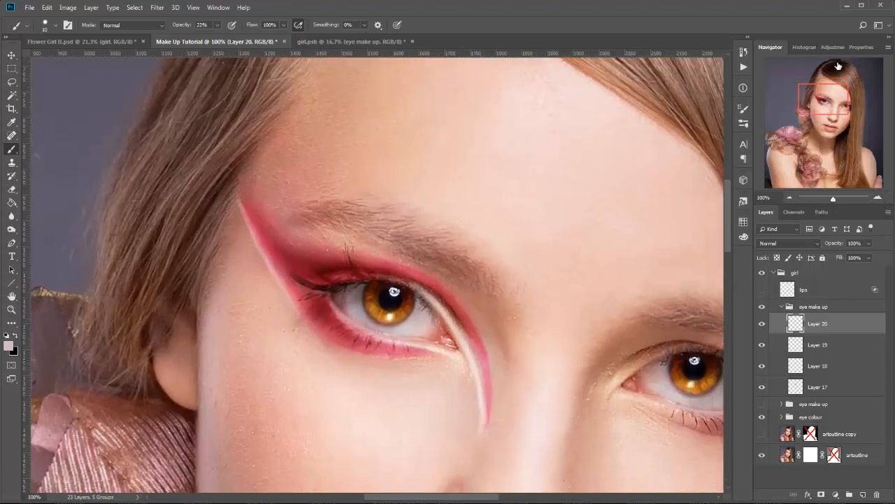
left_click(49, 28)
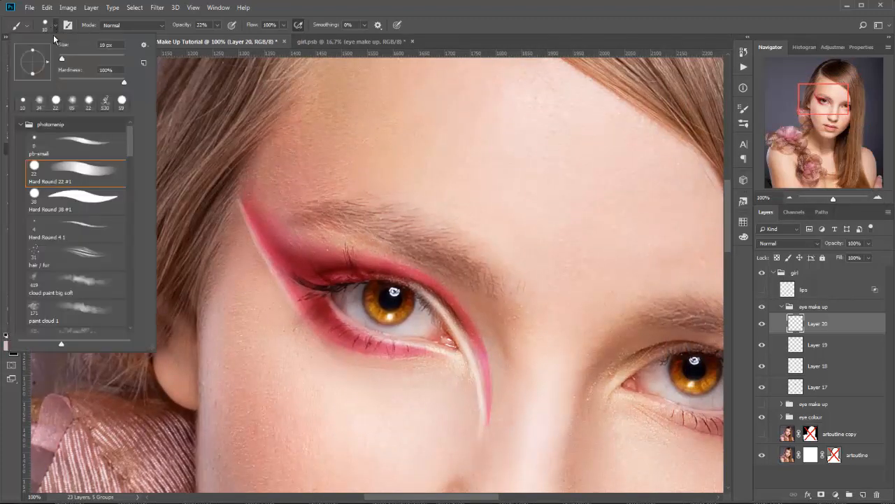
left_click(20, 124)
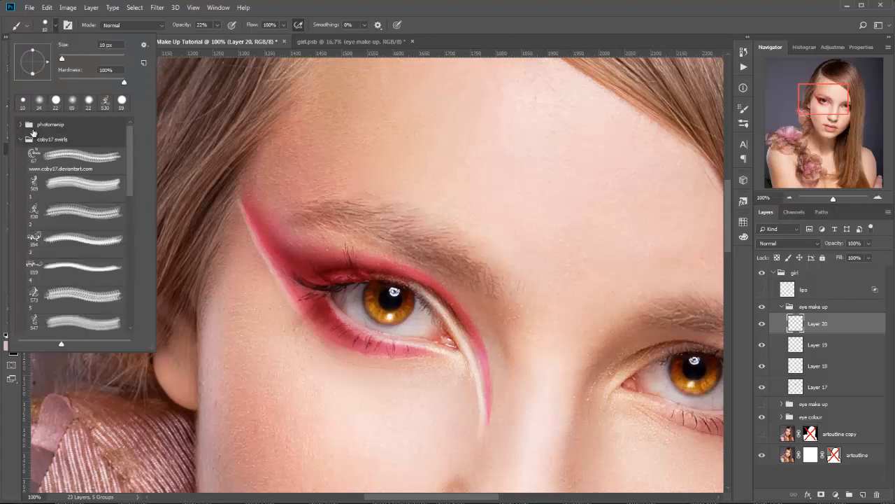
left_click_drag(129, 153, 130, 162)
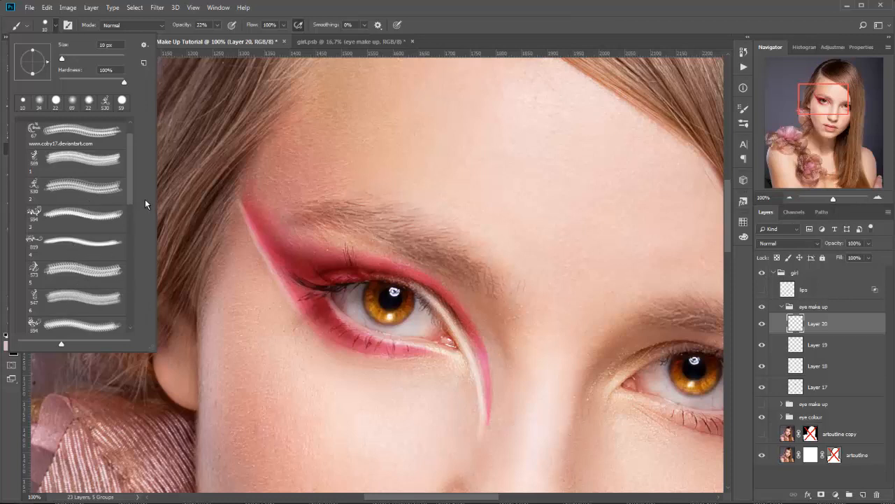
left_click_drag(133, 188, 140, 215)
scroll(102, 249, "down", 5)
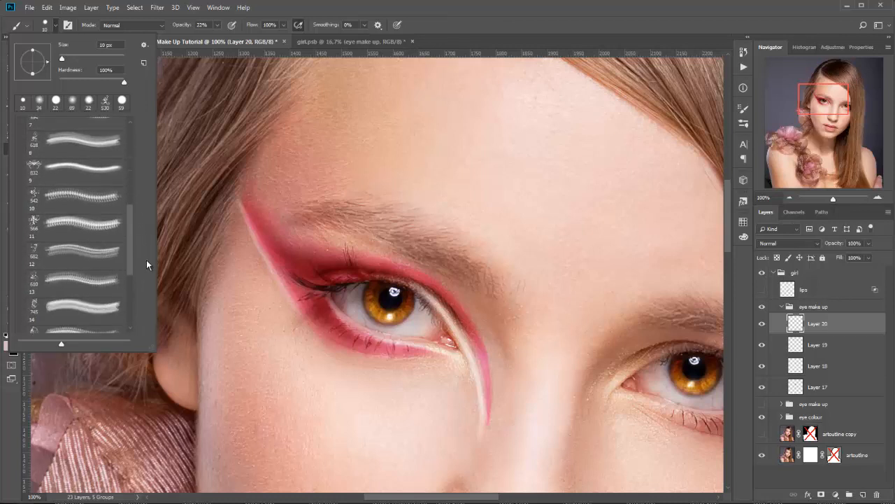
left_click(82, 254)
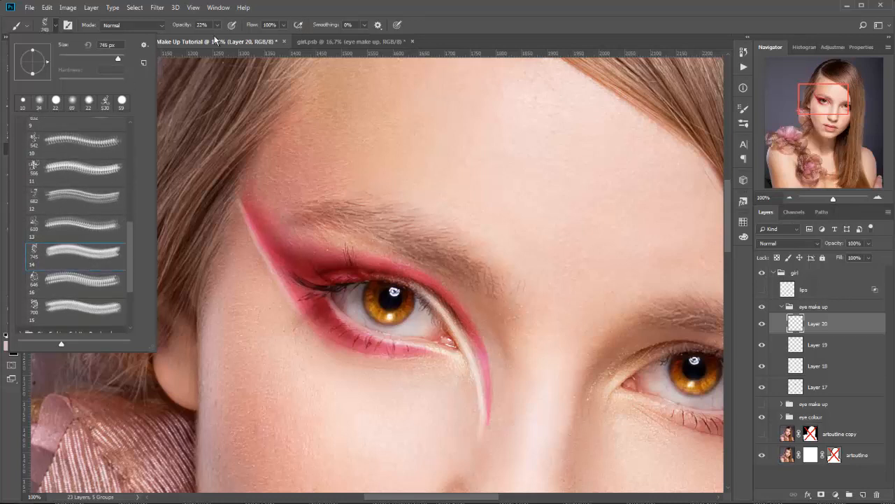
left_click(217, 26)
left_click_drag(218, 37, 268, 36)
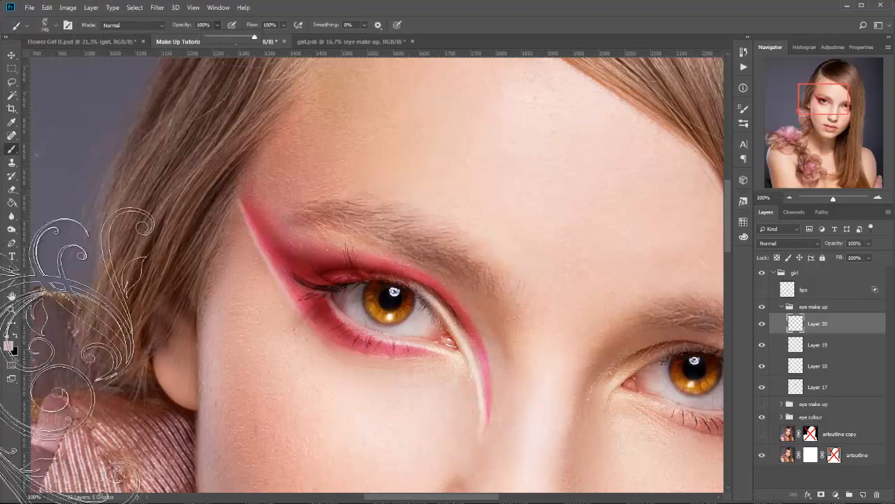
Sample dark red 881628 from the outer eye shadow as the foreground colour and stamp the swirl once over the made-up eye.
left_click(8, 345)
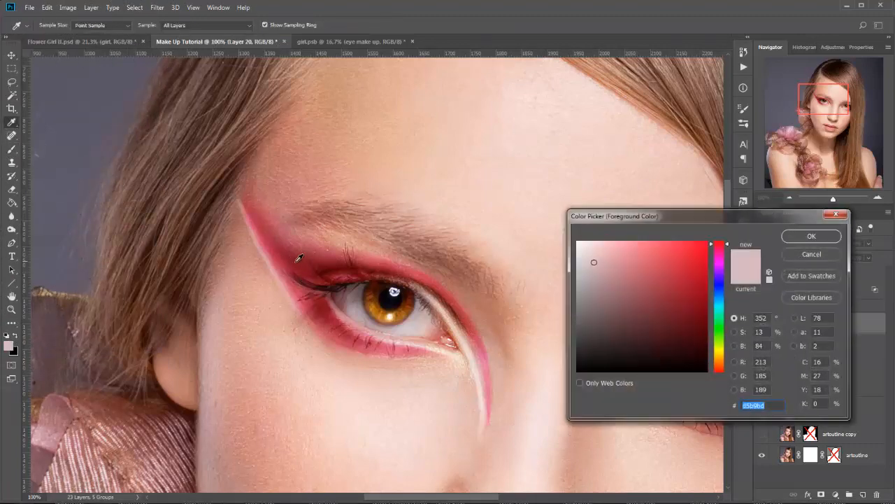
left_click(299, 259)
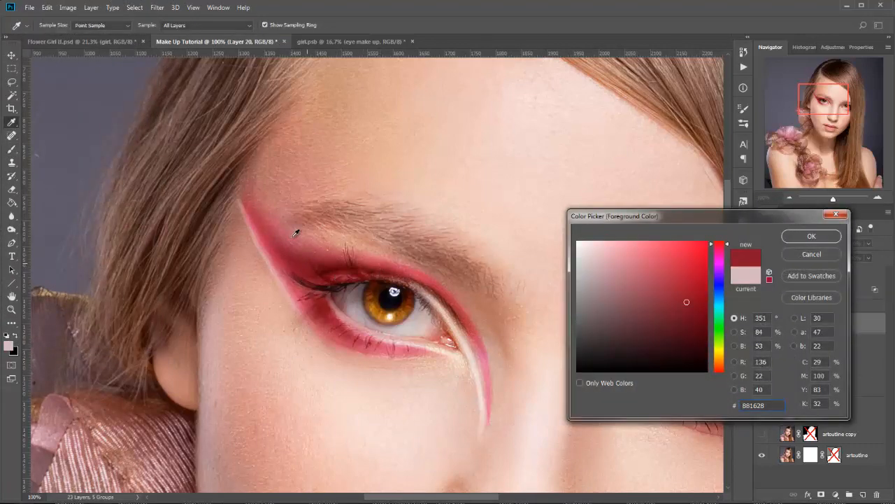
left_click(811, 236)
key("b")
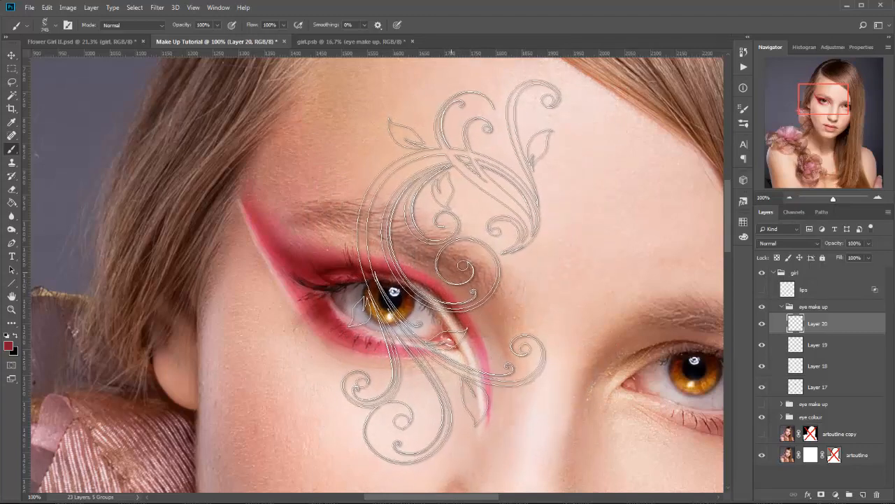
left_click(450, 272)
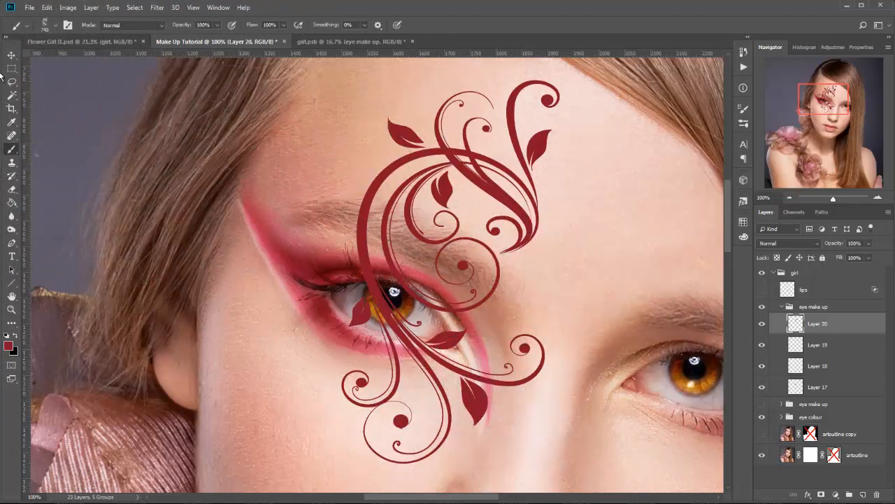
Set the swirl layer's blend mode to Hard Light and convert the layer to a smart object.
left_click(12, 56)
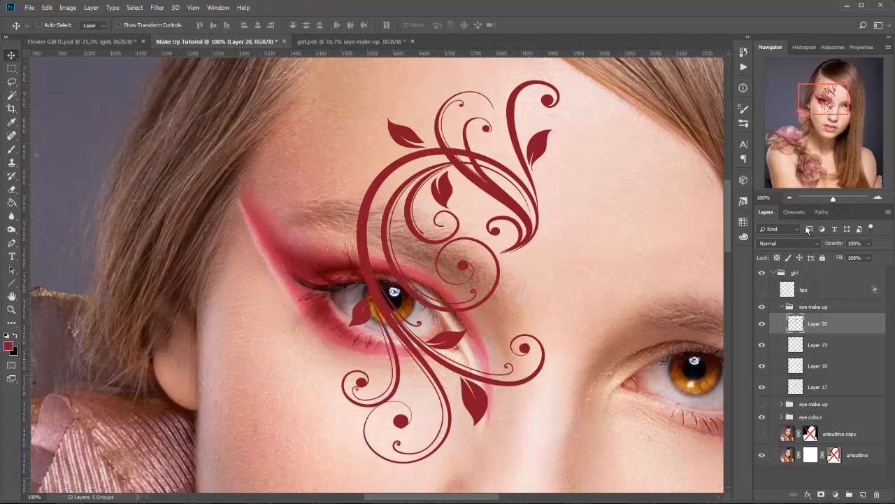
left_click(788, 243)
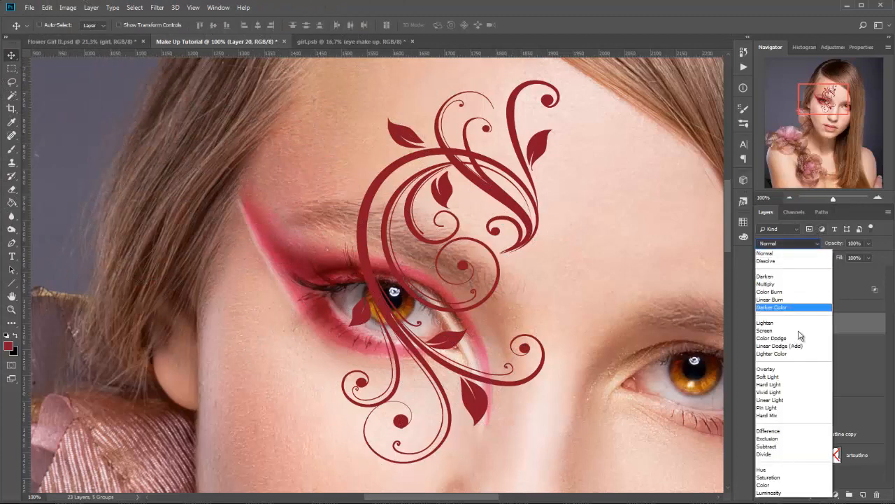
left_click(797, 384)
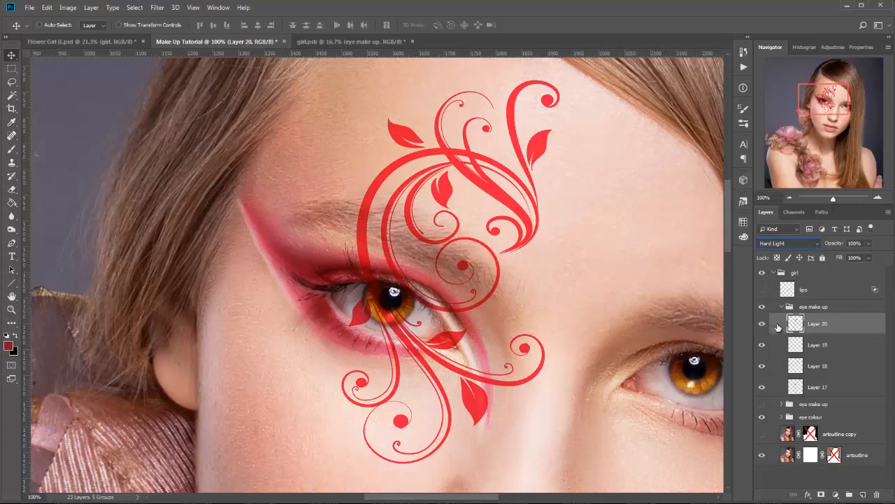
right_click(834, 323)
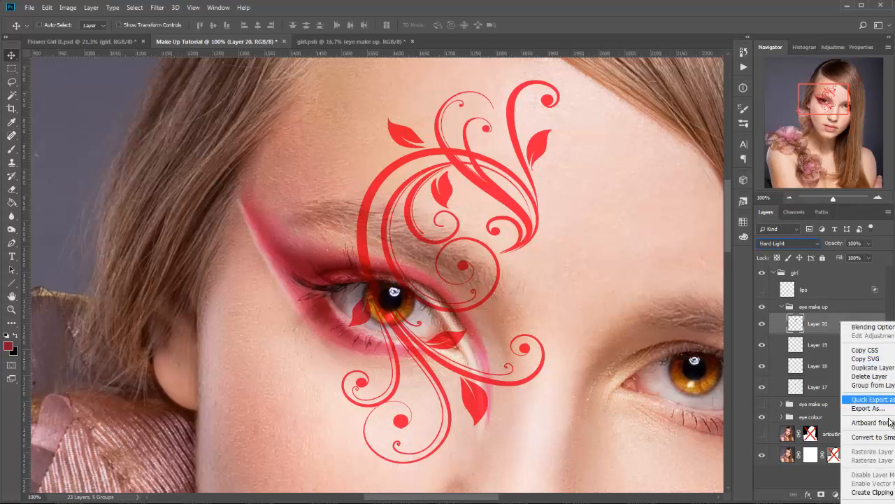
left_click(868, 436)
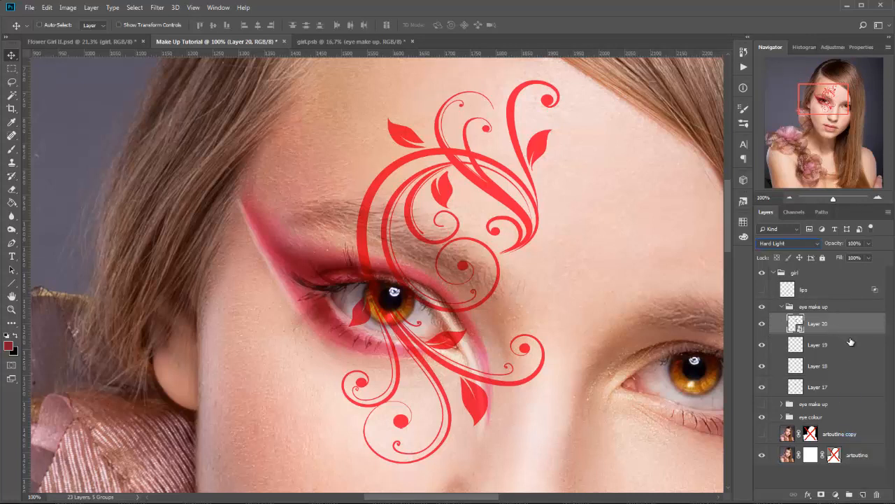
Scale the swirl down to about 71% with Free Transform and move it onto the temple beside the outer eye corner.
key("ctrl+t")
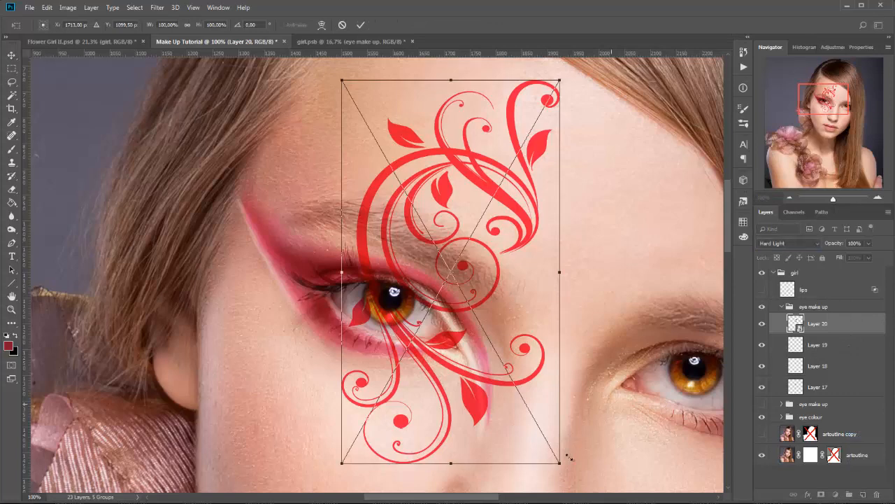
left_click_drag(556, 454, 440, 251)
left_click_drag(419, 182, 282, 300)
left_click_drag(302, 197, 393, 120)
left_click_drag(339, 223, 322, 251)
Try the swirl on the cheek below the eye, and place it back over the temple beside the outer eye corner.
left_click(792, 198)
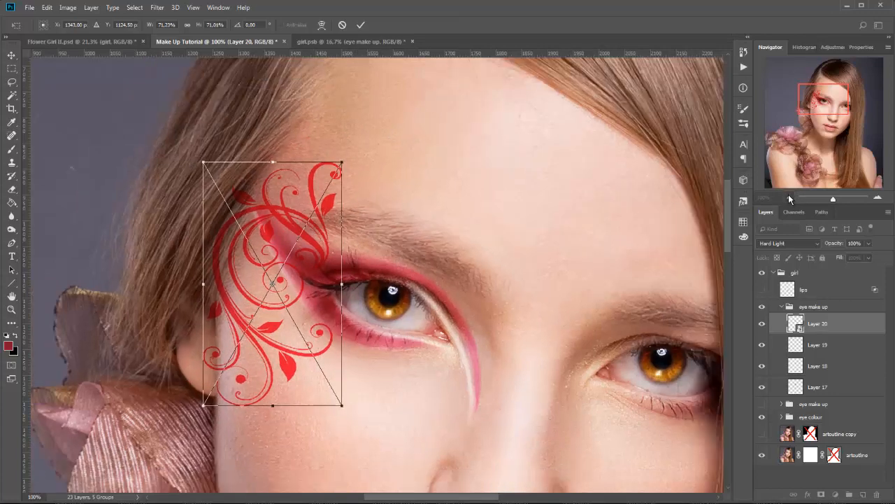
left_click(792, 197)
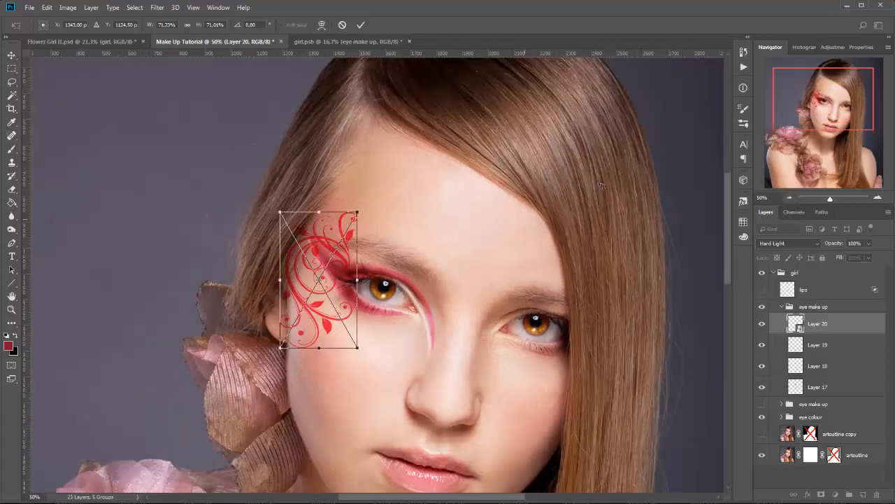
left_click_drag(822, 100, 821, 107)
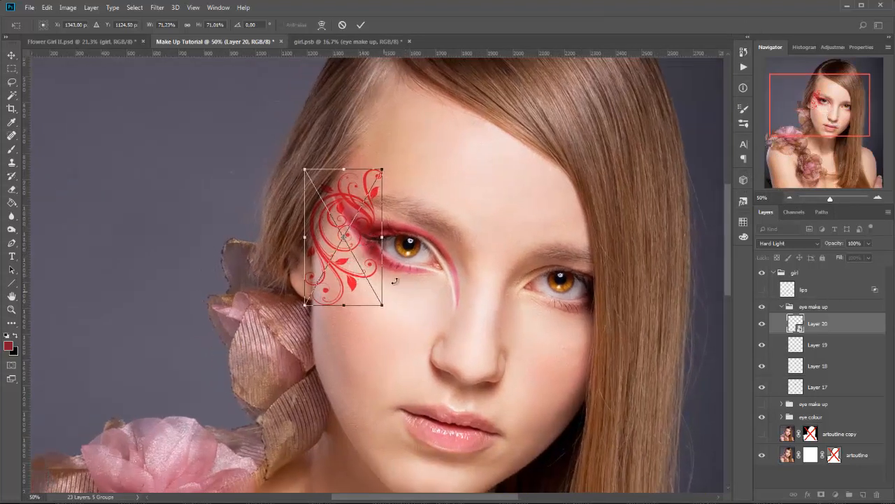
left_click_drag(357, 240, 440, 303)
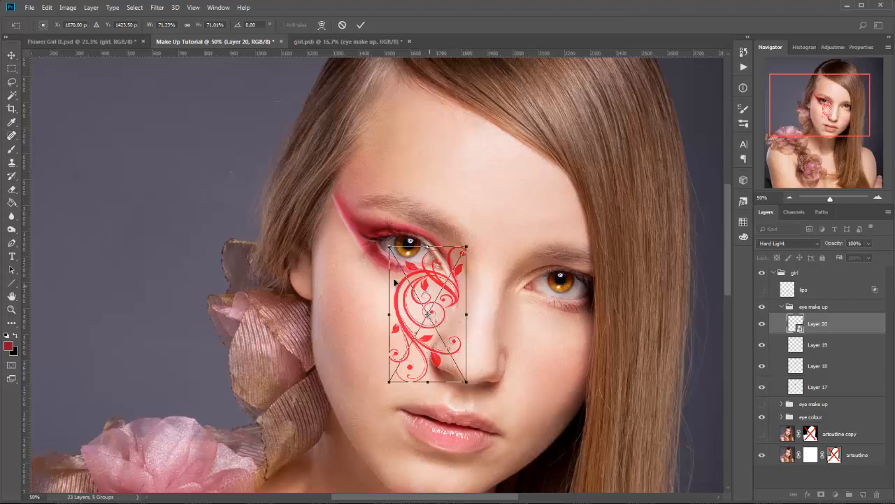
left_click_drag(431, 289, 335, 216)
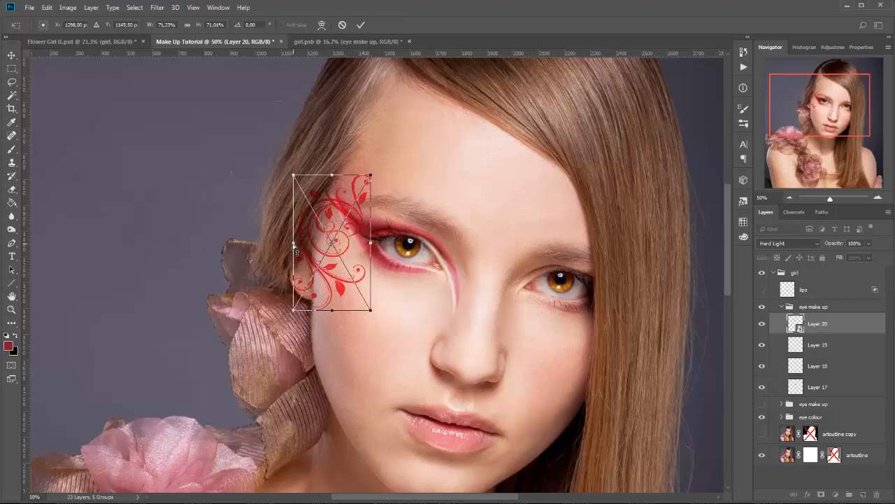
Skew the swirl's hair-side edge and stretch its upper eye-side corner to fit the temple, apply the transform, and nudge it towards the eye.
left_click_drag(293, 244, 299, 238)
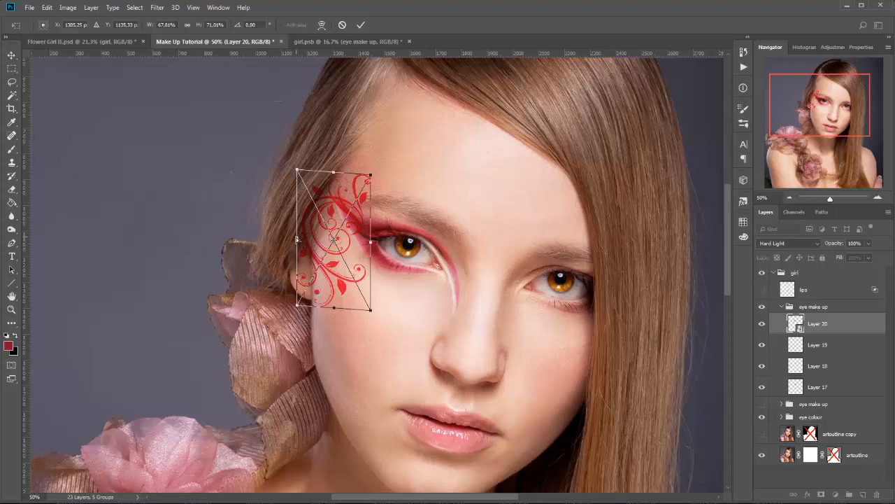
mouse_move(297, 239)
left_mouse_down()
mouse_move(301, 227)
mouse_move(300, 235)
left_mouse_up()
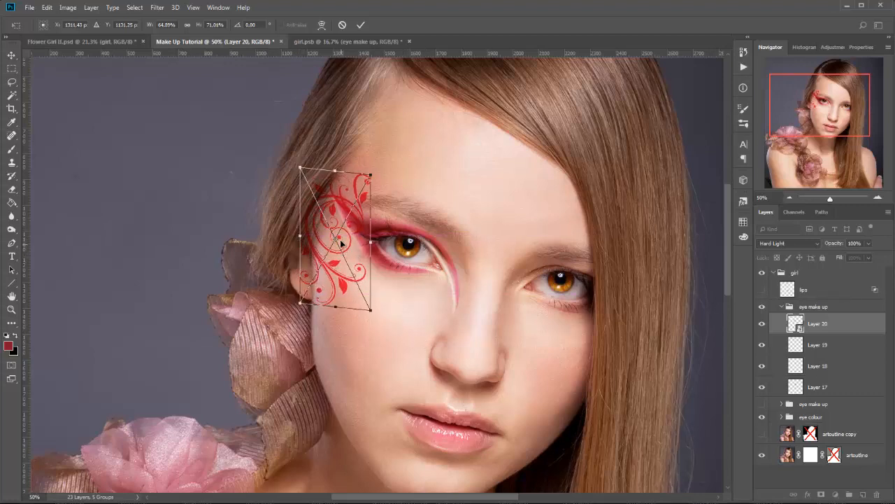
left_click_drag(371, 177, 372, 151)
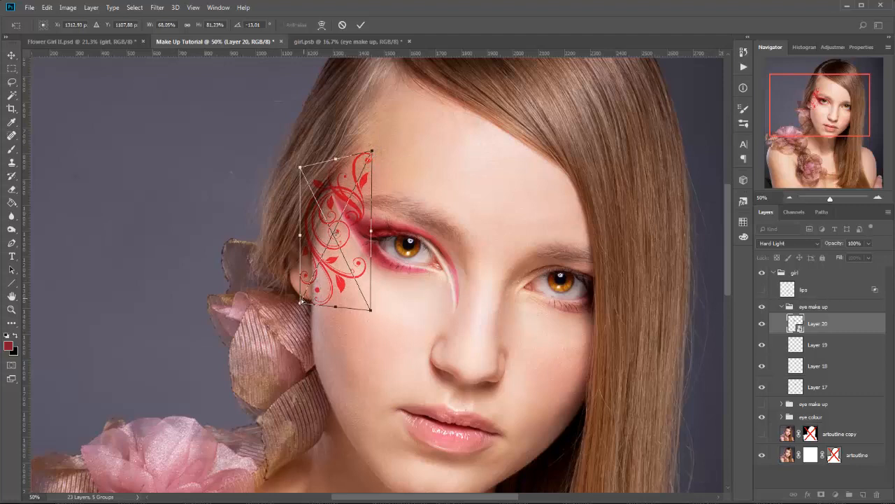
left_click(361, 26)
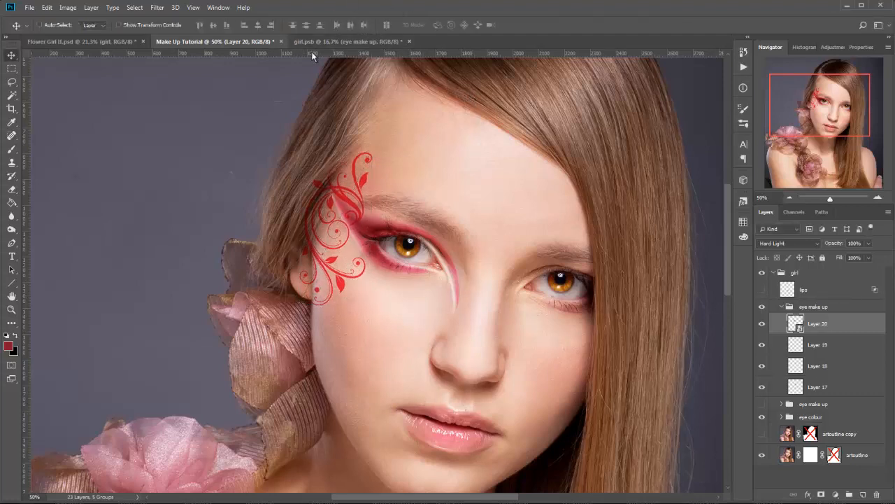
left_click_drag(400, 215, 410, 221)
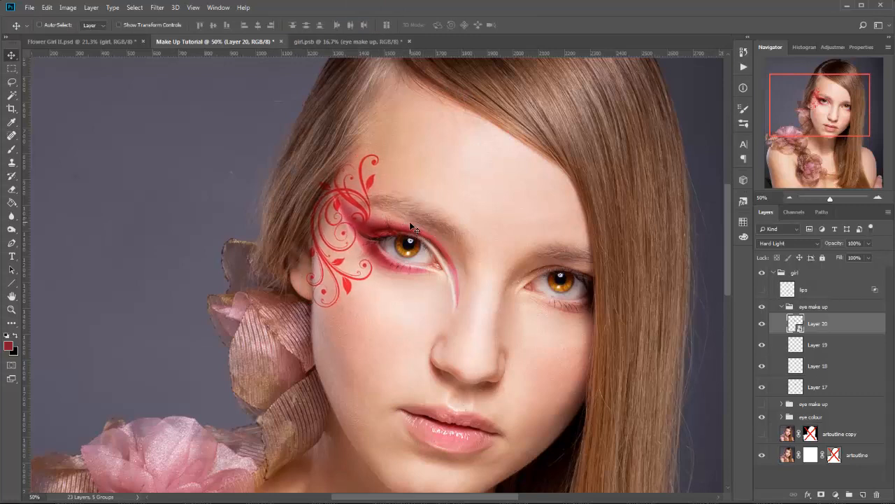
Clip a Hue/Saturation adjustment to Layer 20, shifting the hue towards pink with saturation -23 and lightness -4, and reselect Layer 20.
left_click(837, 495)
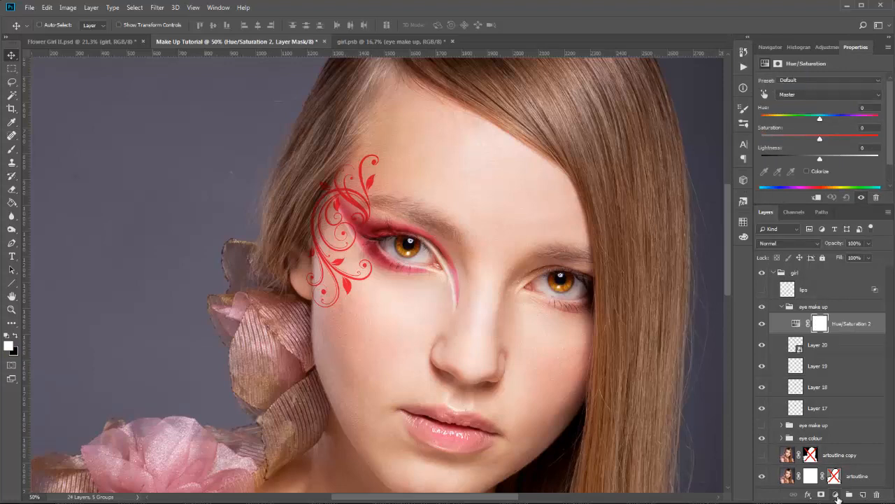
left_click(799, 332, "alt")
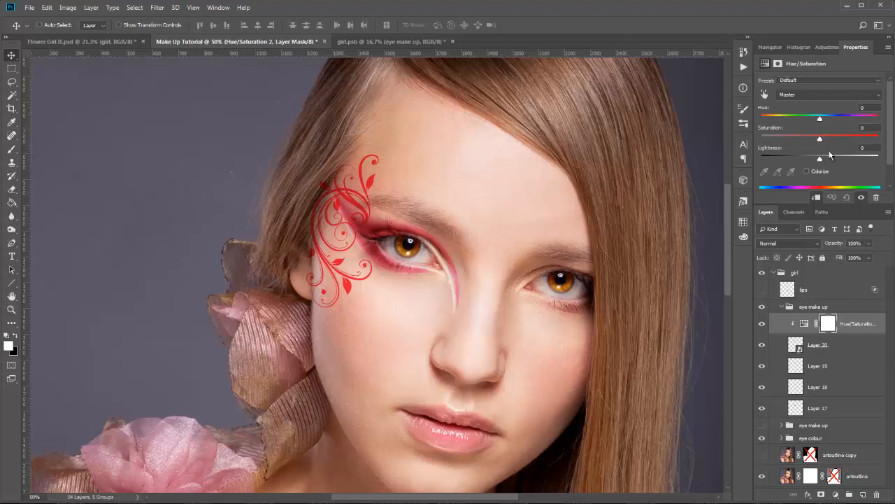
left_click_drag(821, 119, 817, 162)
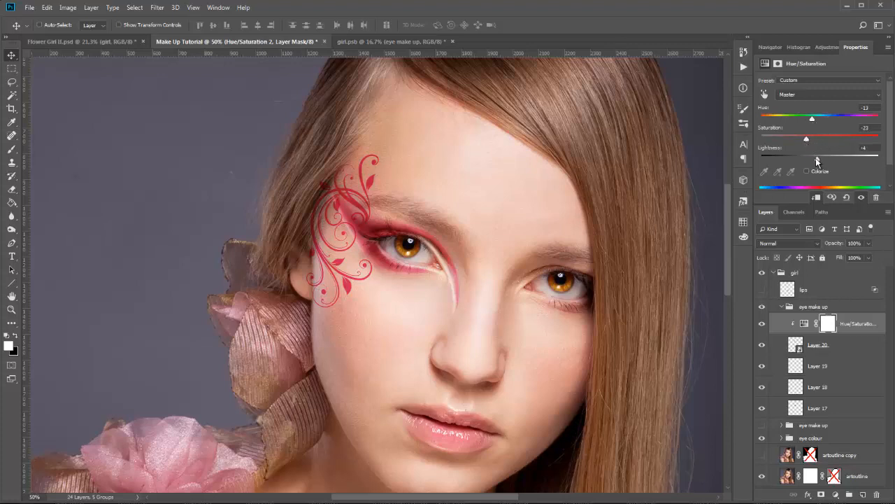
left_click(835, 350)
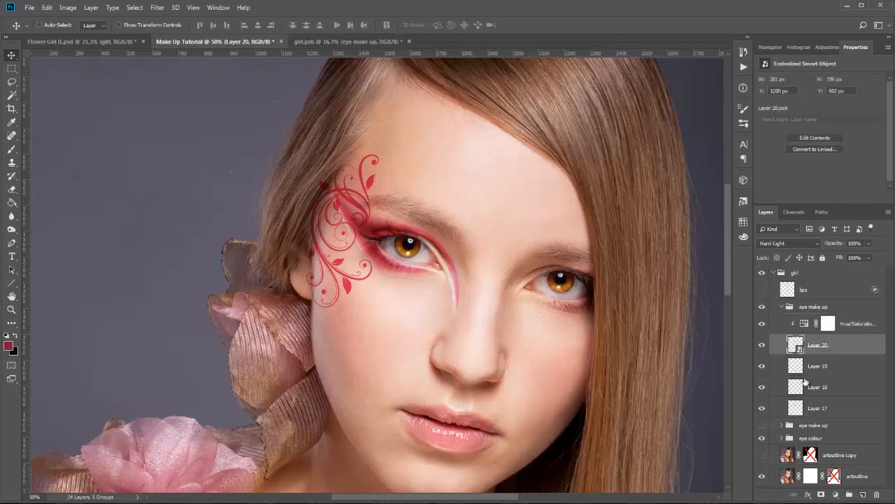
Add a layer mask to Layer 20 and mask out the swirl parts over the hair with a soft black 50 px brush.
left_click(823, 494)
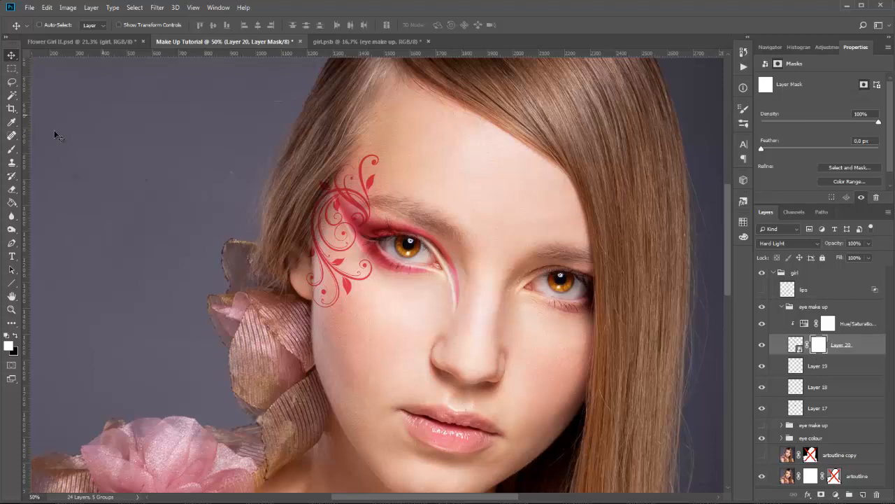
left_click(12, 149)
right_click(160, 195)
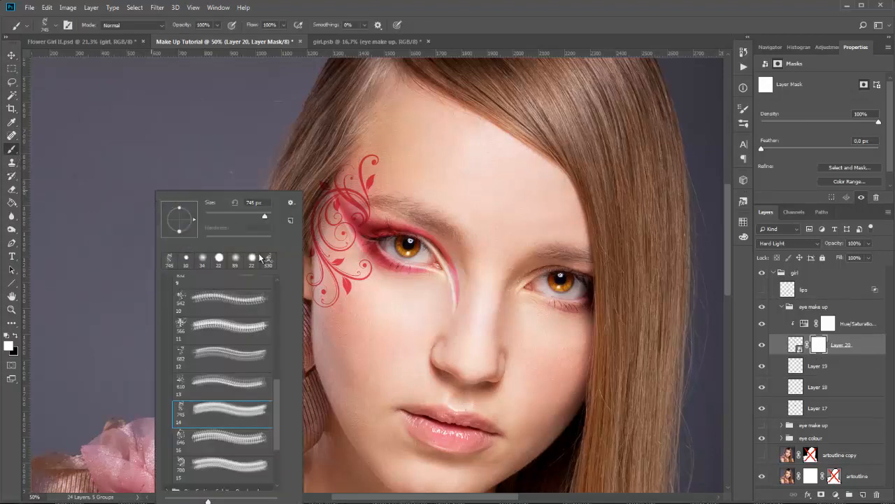
left_click_drag(280, 400, 280, 289)
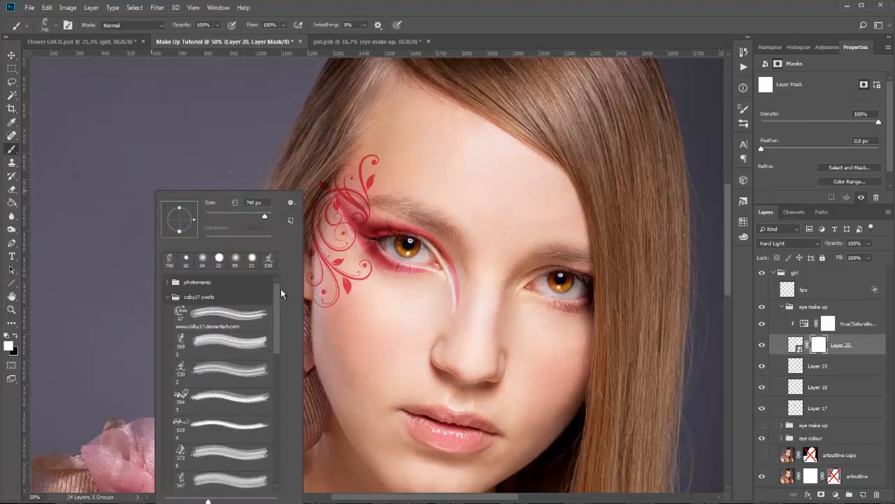
left_click(167, 282)
left_click(214, 334)
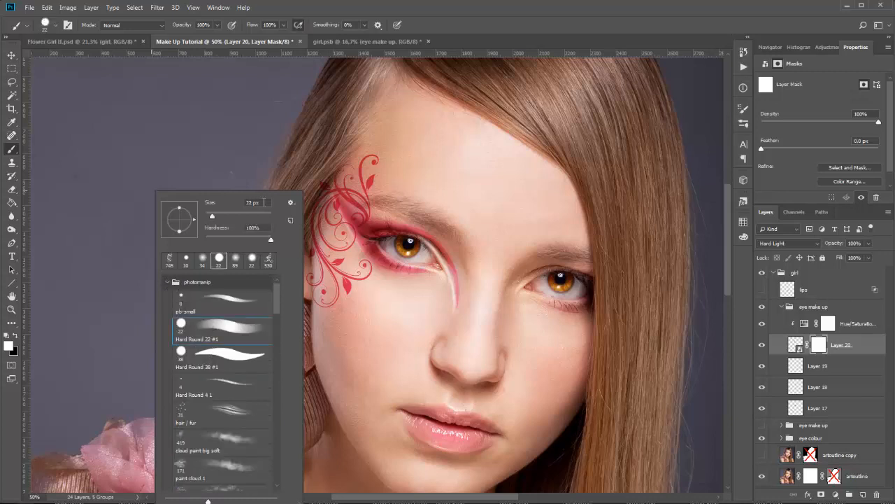
left_click_drag(239, 243, 222, 217)
left_click(209, 158)
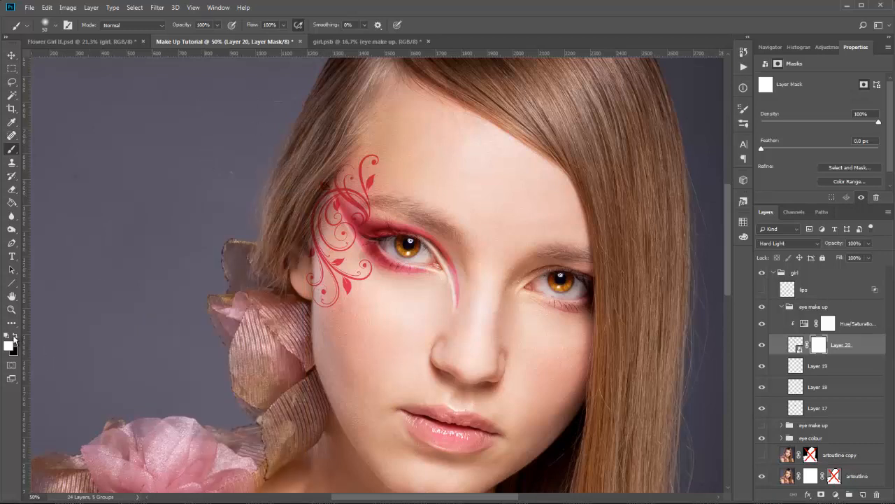
left_click(15, 336)
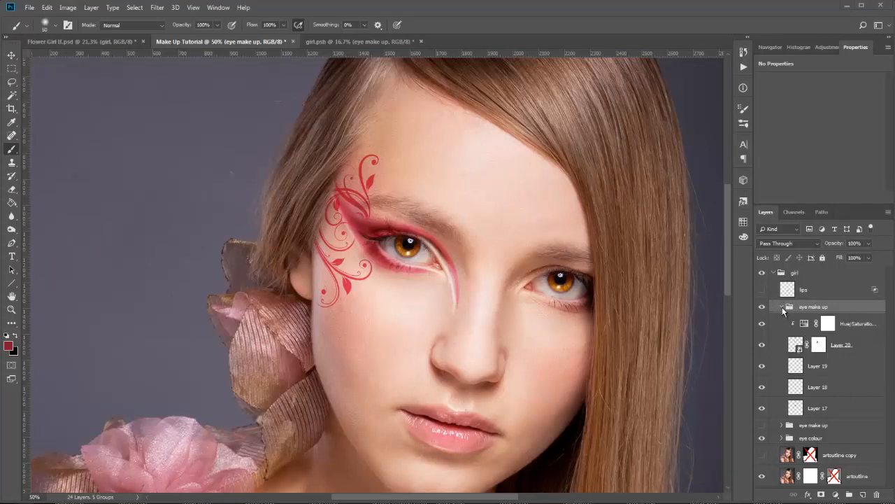
Add a new Hard Light layer above the collapsed visible eye make up group and set a hard round 18 px brush for the lips.
left_click(782, 306)
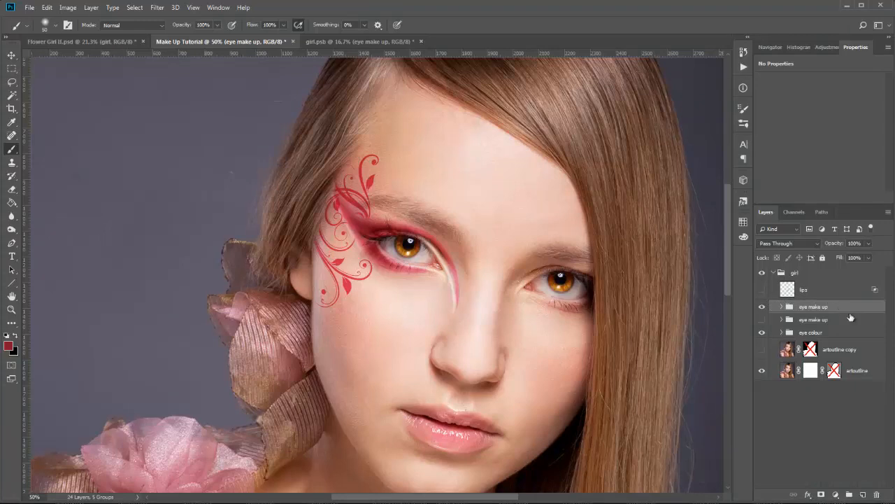
left_click(864, 495)
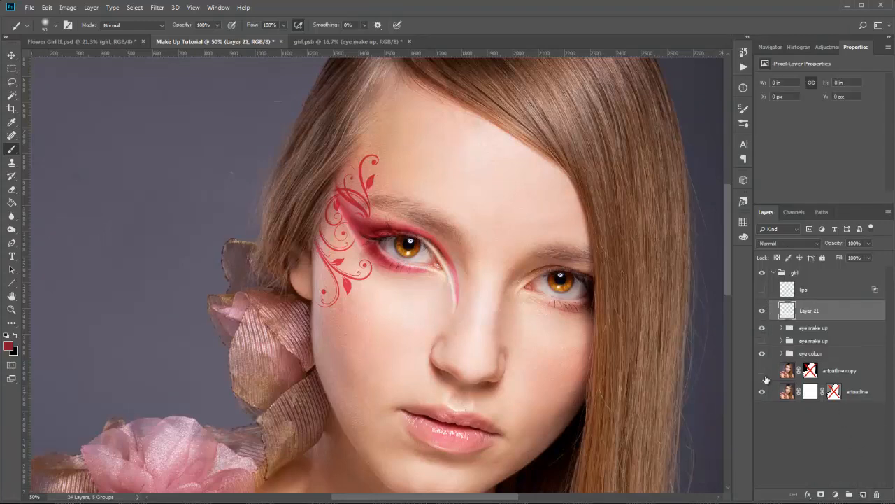
left_click(771, 47)
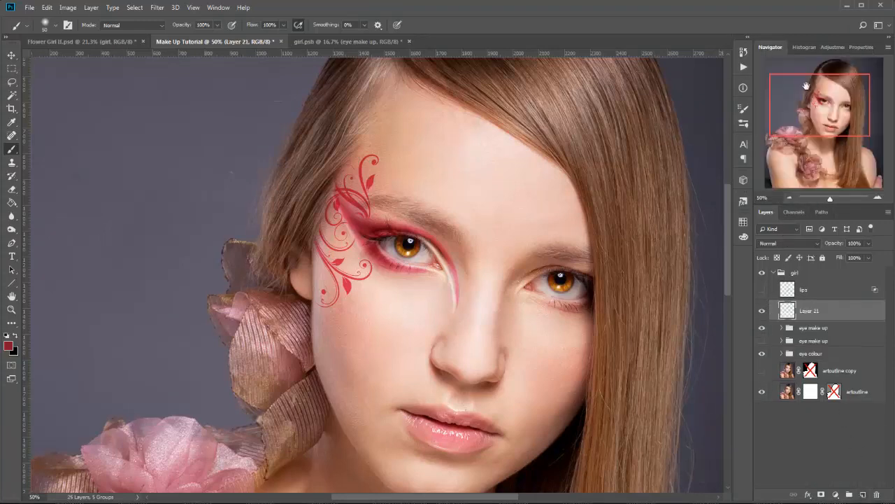
left_click(879, 199)
left_click(878, 199)
left_click_drag(829, 108, 835, 127)
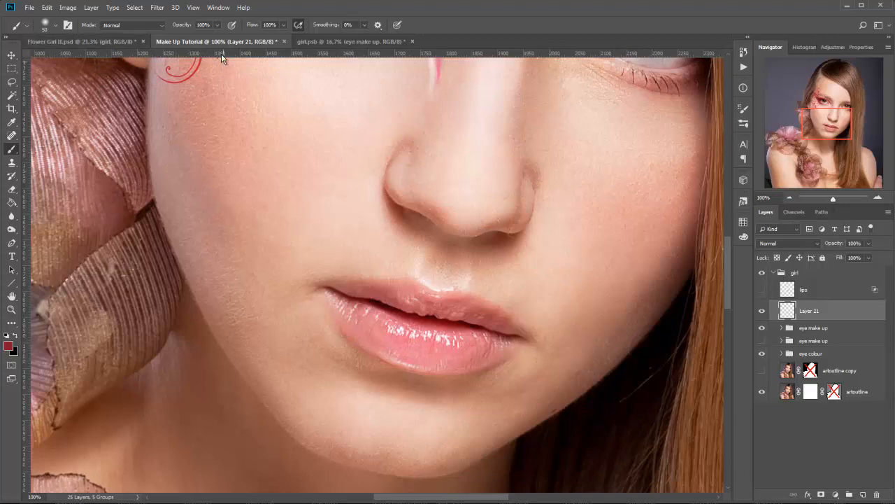
right_click(228, 180)
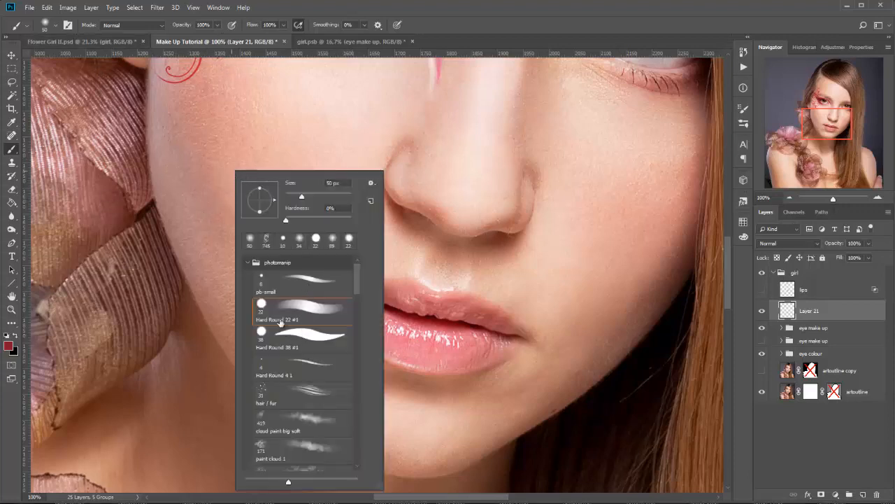
mouse_move(302, 196)
left_mouse_down()
mouse_move(291, 197)
mouse_move(358, 221)
left_mouse_up()
left_click(793, 242)
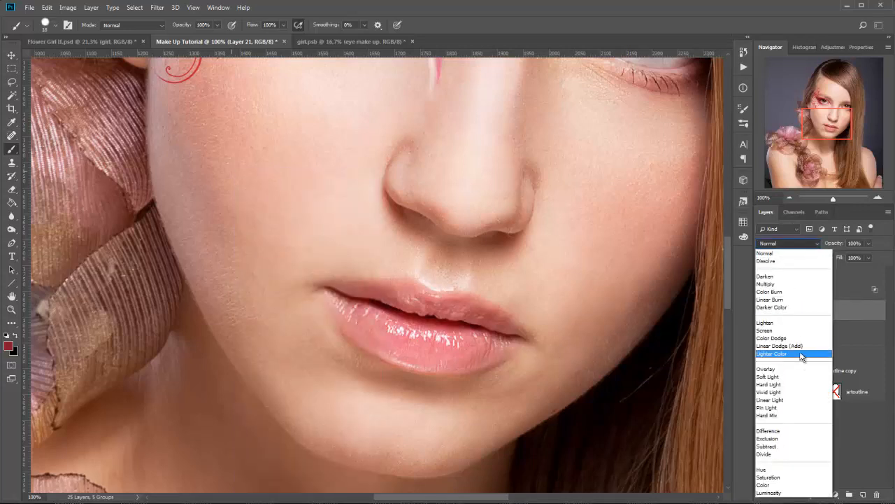
left_click(795, 384)
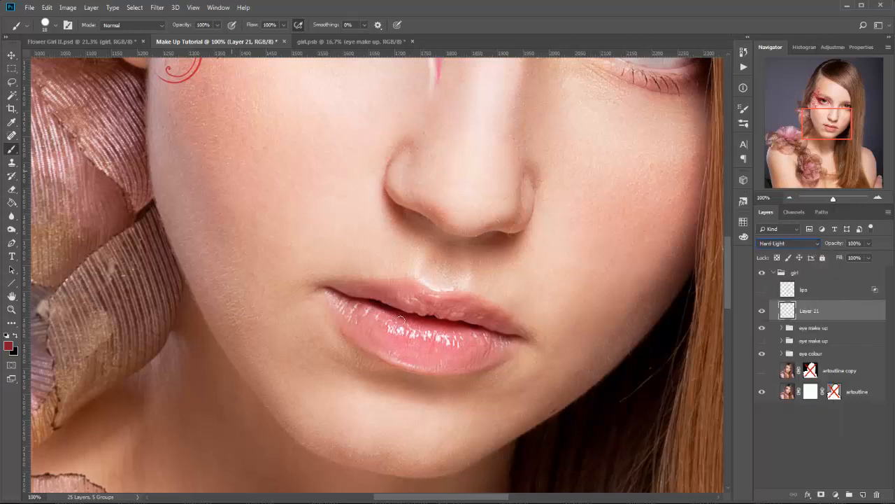
Paint the middle section of the upper and lower lips on Layer 21 with the dark red foreground colour.
mouse_move(389, 320)
left_mouse_down()
mouse_move(383, 347)
mouse_move(407, 326)
mouse_move(413, 366)
mouse_move(426, 329)
mouse_move(433, 365)
mouse_move(452, 332)
mouse_move(450, 370)
mouse_move(450, 359)
mouse_move(384, 349)
mouse_move(439, 368)
left_mouse_up()
mouse_move(403, 292)
left_mouse_down()
mouse_move(428, 294)
mouse_move(434, 312)
mouse_move(457, 297)
mouse_move(456, 316)
mouse_move(457, 296)
mouse_move(408, 285)
mouse_move(411, 307)
mouse_move(434, 315)
mouse_move(463, 308)
left_mouse_up()
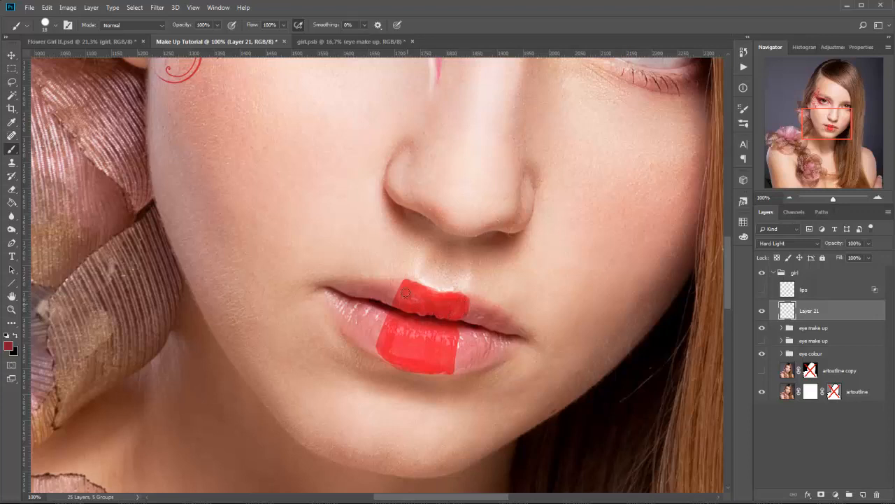
mouse_move(405, 293)
left_mouse_down()
mouse_move(396, 293)
mouse_move(404, 286)
left_mouse_up()
mouse_move(391, 358)
left_mouse_down()
mouse_move(451, 341)
mouse_move(449, 355)
mouse_move(456, 336)
mouse_move(455, 363)
mouse_move(449, 370)
mouse_move(442, 340)
mouse_move(432, 361)
mouse_move(405, 334)
mouse_move(394, 355)
mouse_move(388, 347)
mouse_move(408, 338)
left_mouse_up()
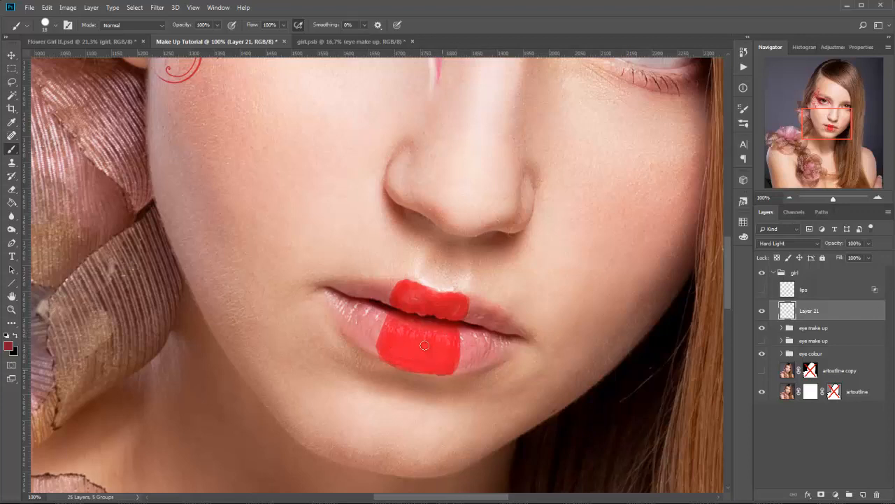
Recolour the lip paint towards pink with Hue/Saturation, using about hue -27, saturation -34 and a slight lightness increase.
left_click(791, 198)
left_click(791, 198)
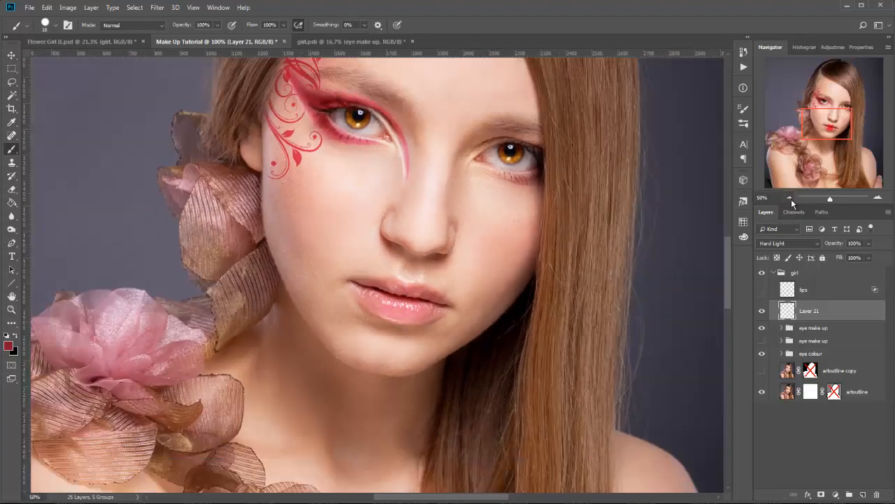
left_click(791, 198)
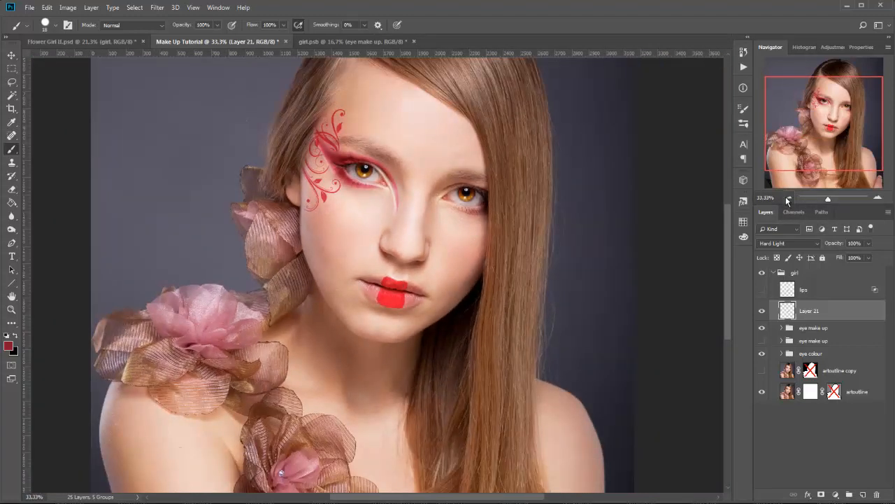
left_click(787, 199)
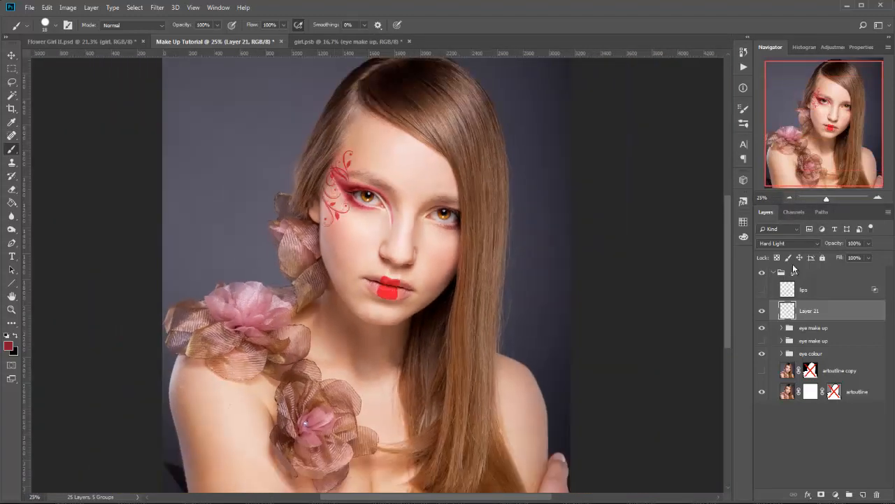
key("ctrl+u")
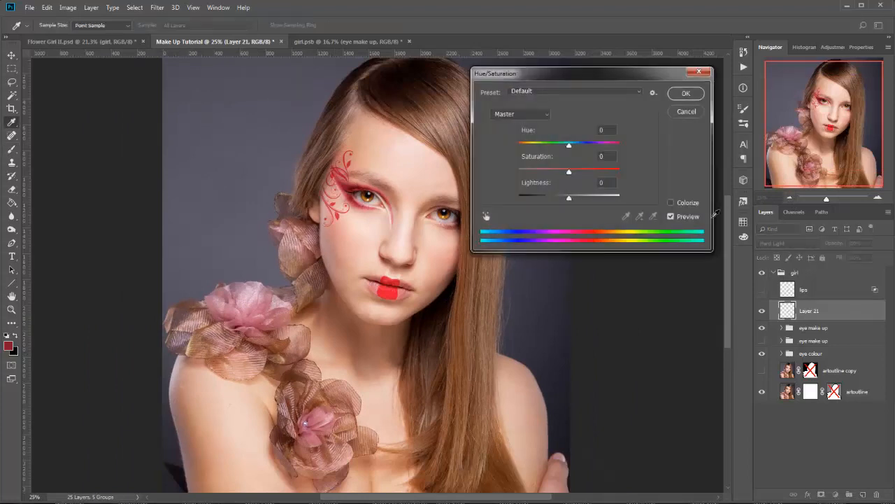
left_click_drag(569, 145, 573, 198)
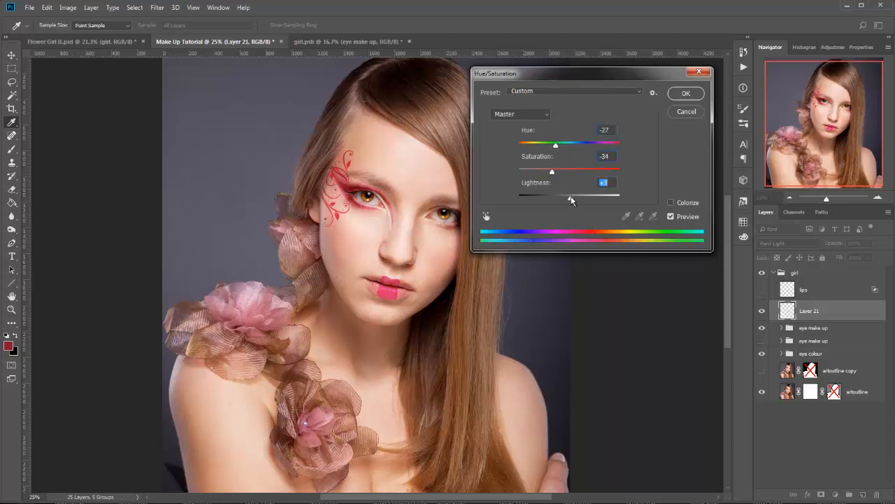
left_click(685, 93)
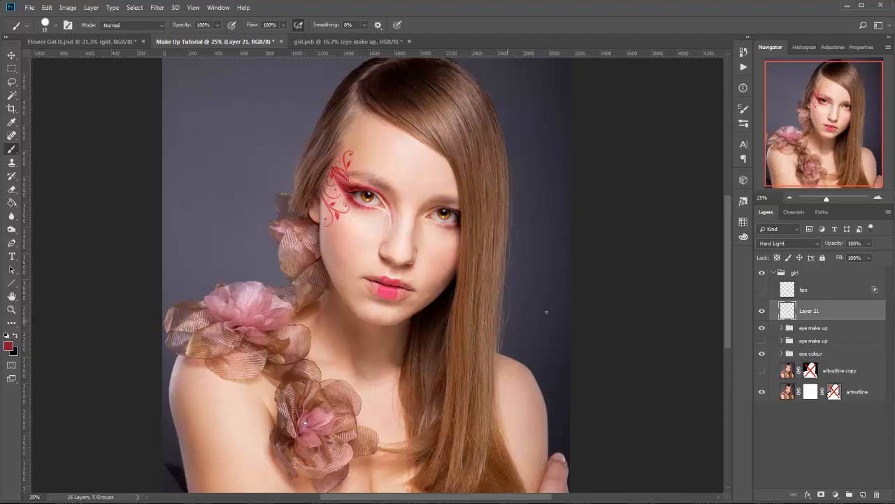
Bring the natural lip highlights through Layer 21 by splitting its Blend If underlying-layer white limit to 165 / 211.
left_click(878, 199)
left_click(878, 199)
left_click(878, 199)
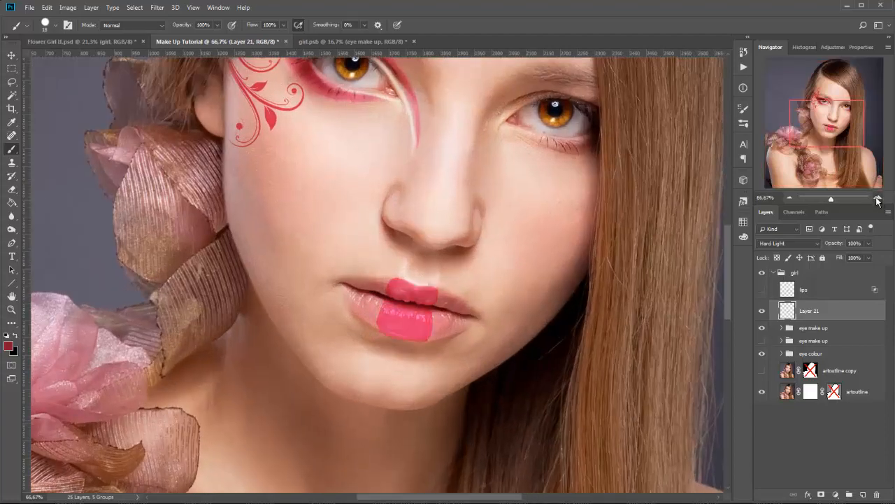
left_click(878, 199)
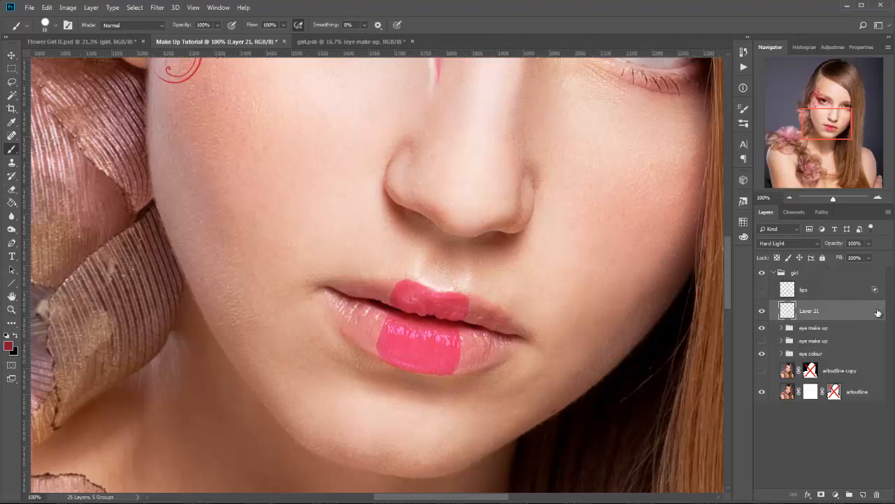
double_click(875, 312)
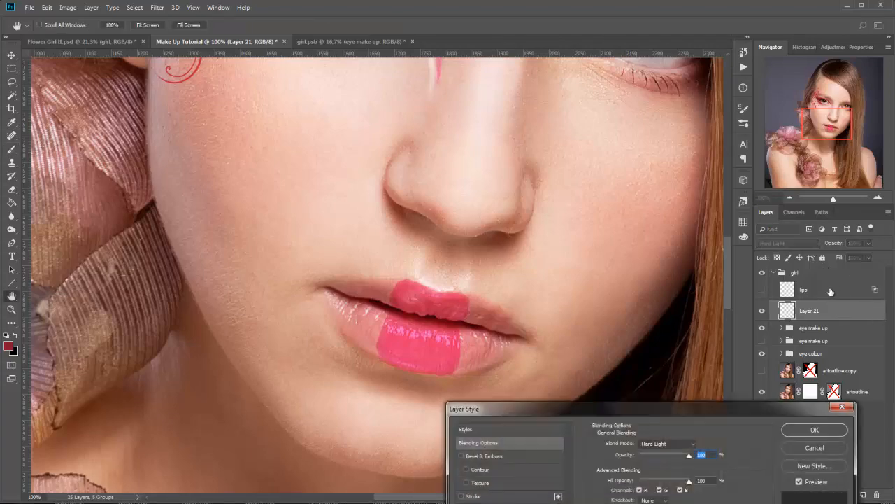
left_click_drag(751, 408, 372, 10)
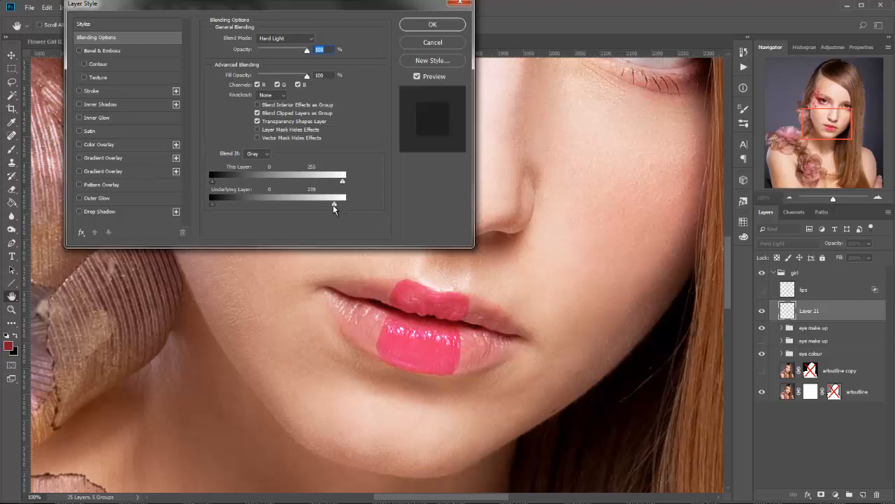
left_click_drag(331, 210, 300, 212)
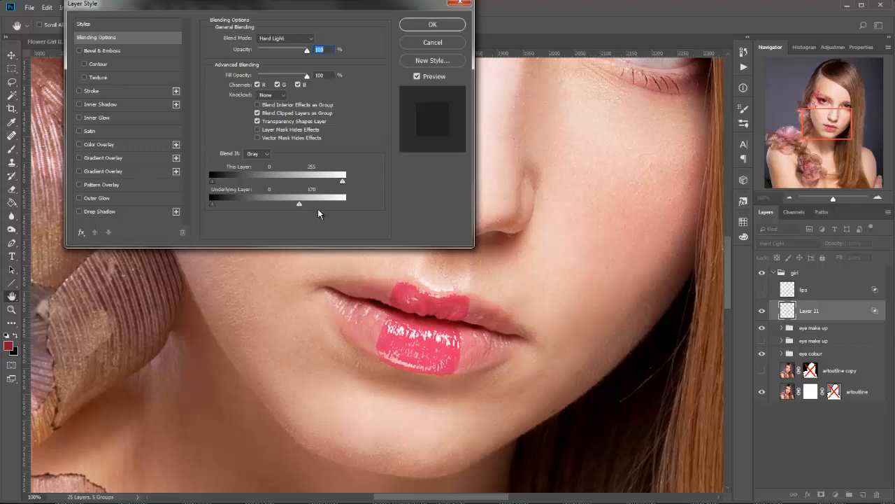
key("alt")
left_click_drag(300, 207, 321, 206)
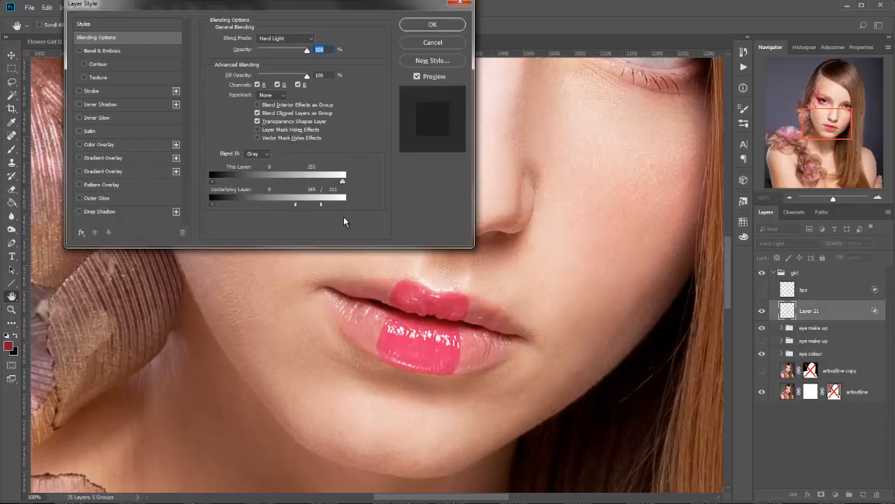
left_click(433, 26)
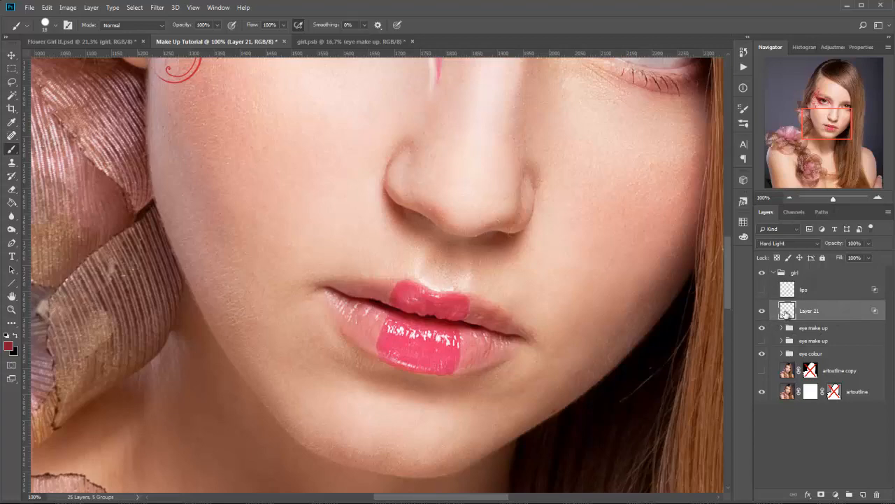
left_click(789, 199)
left_click(789, 200)
left_click(789, 198)
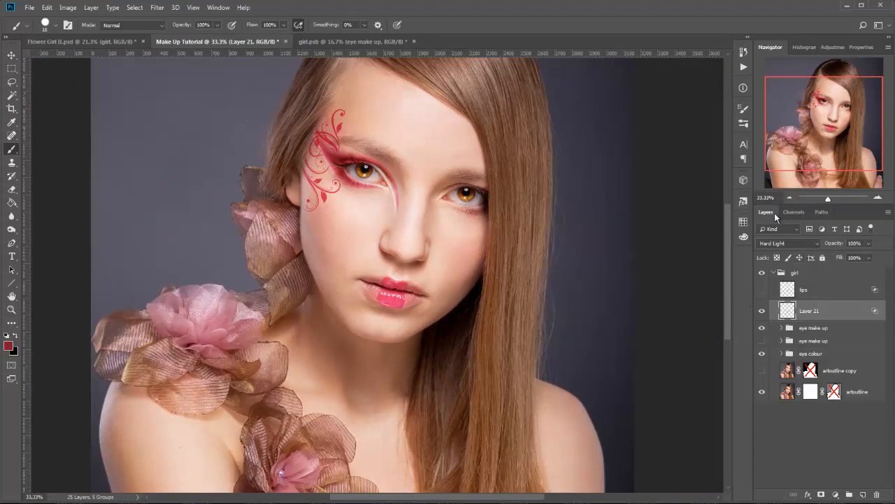
left_click(790, 199)
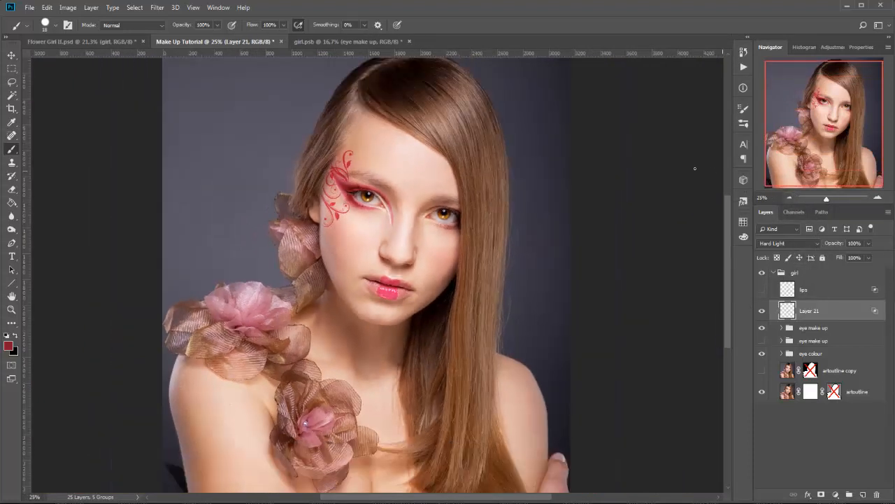